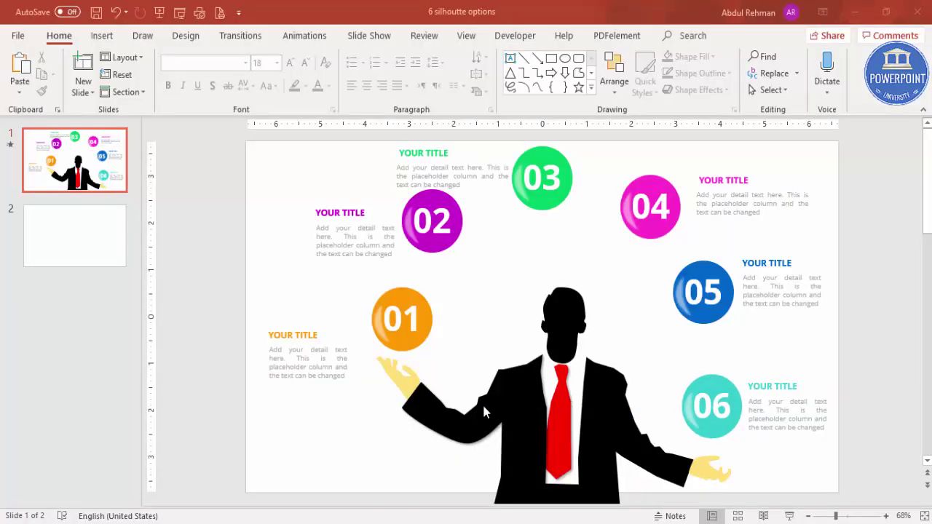
Try moving the jacket halves, tie and head of the slide 1 silhouette apart, and undo these moves.
{"action": "left_click", "coordinate": [519, 409]}
{"action": "left_click_drag", "start_coordinate": [520, 410], "coordinate": [493, 416]}
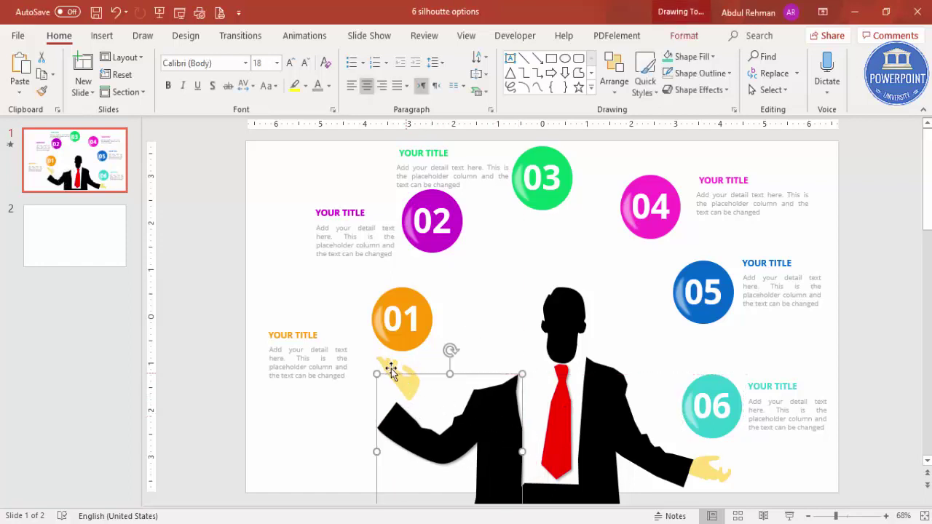
{"action": "left_click_drag", "start_coordinate": [559, 400], "coordinate": [527, 401]}
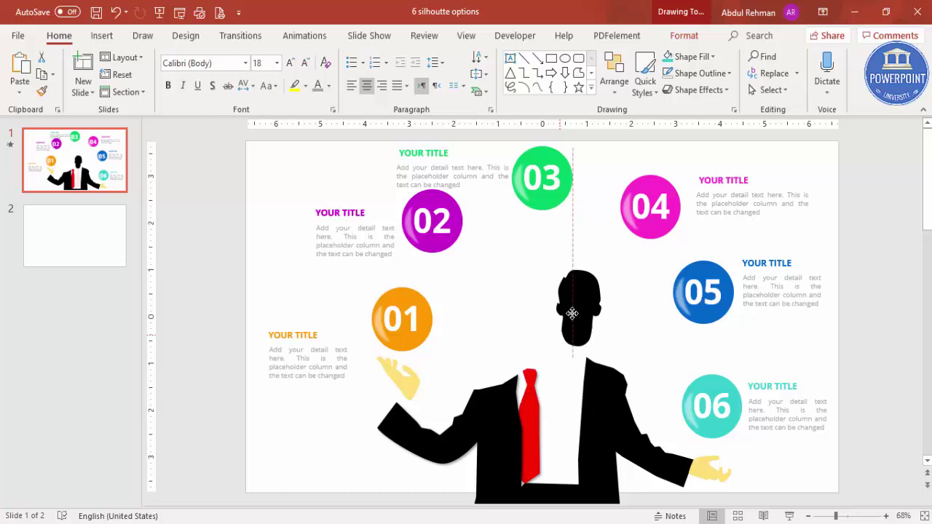
{"action": "left_click_drag", "start_coordinate": [553, 342], "coordinate": [583, 303]}
{"action": "left_click", "coordinate": [616, 390]}
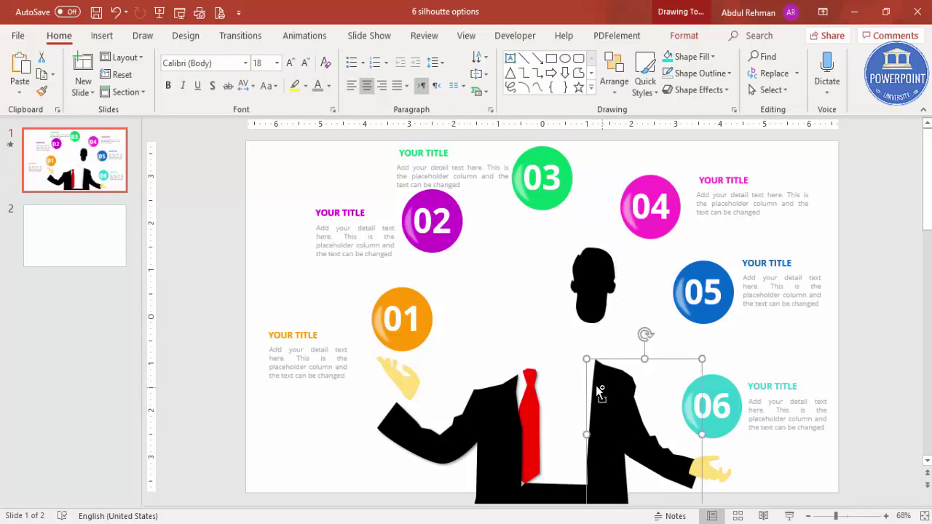
{"action": "key", "text": "ctrl+z"}
{"action": "key", "text": "ctrl+z"}
{"action": "key", "text": "ctrl+z"}
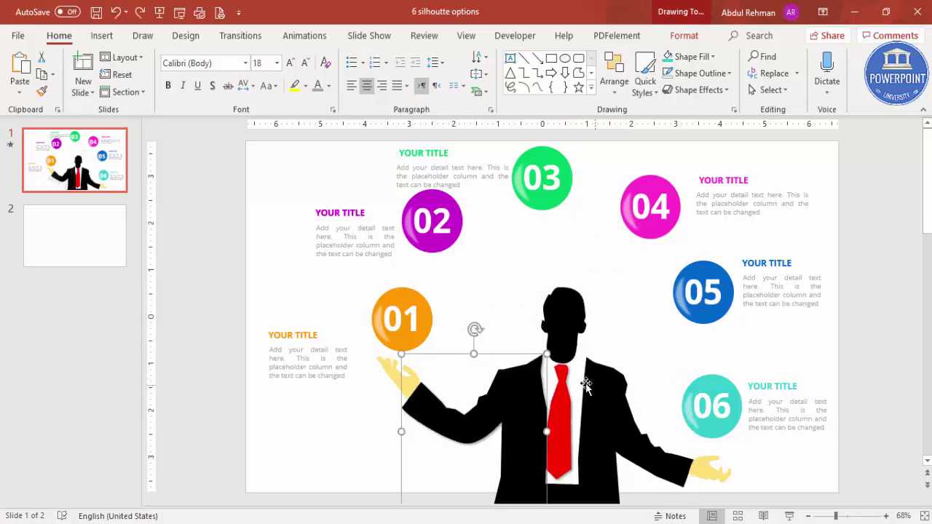
Preview other fill colours on the jacket half beside circle 01 without applying any of them.
{"action": "left_click", "coordinate": [683, 35]}
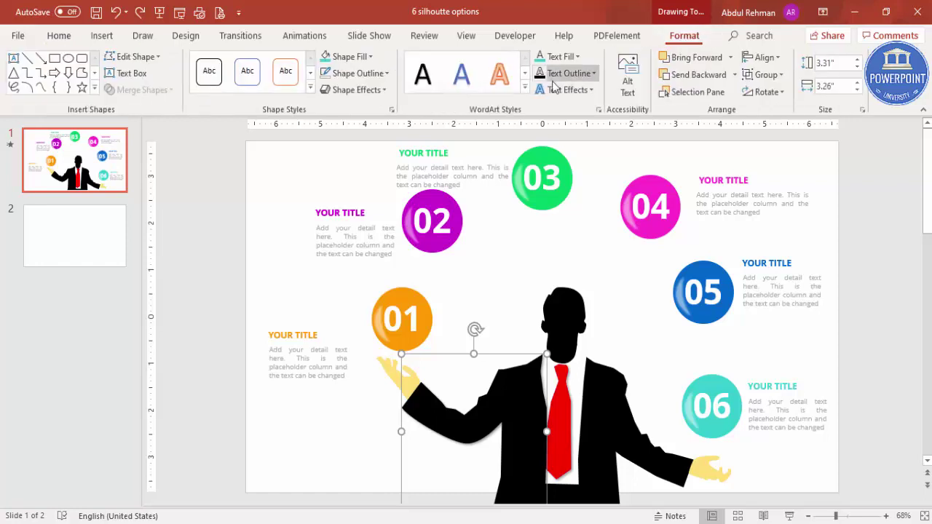
{"action": "left_click", "coordinate": [370, 56]}
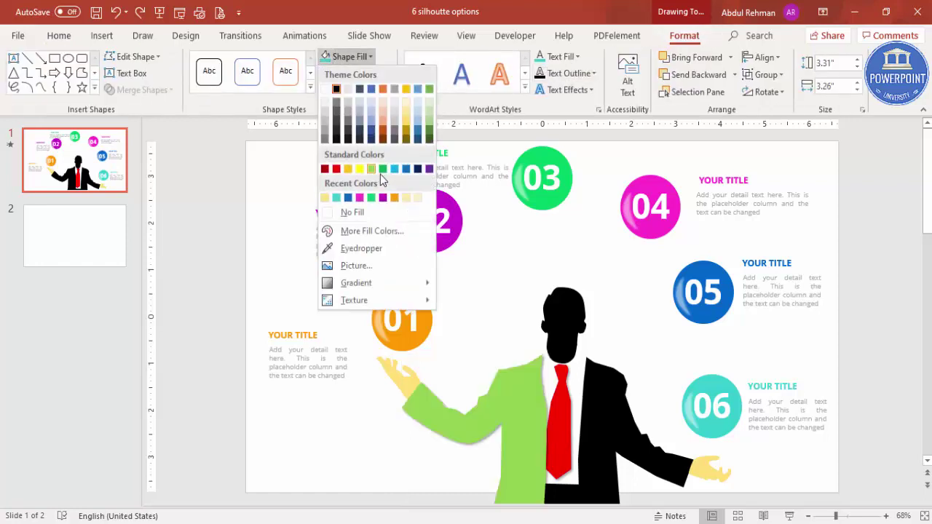
{"action": "left_click", "coordinate": [218, 337]}
{"action": "left_click", "coordinate": [213, 327]}
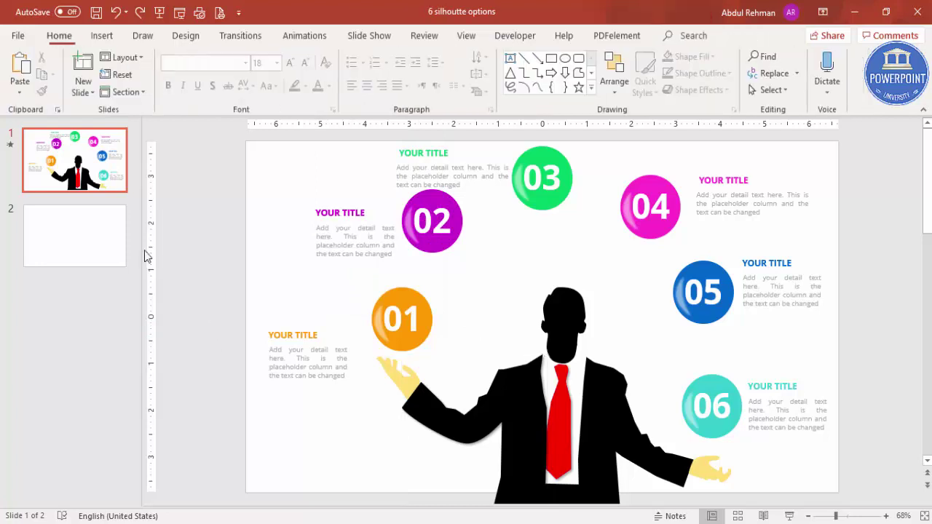
Paste the copied businessman silhouette onto the empty slide 2.
{"action": "left_click", "coordinate": [91, 226]}
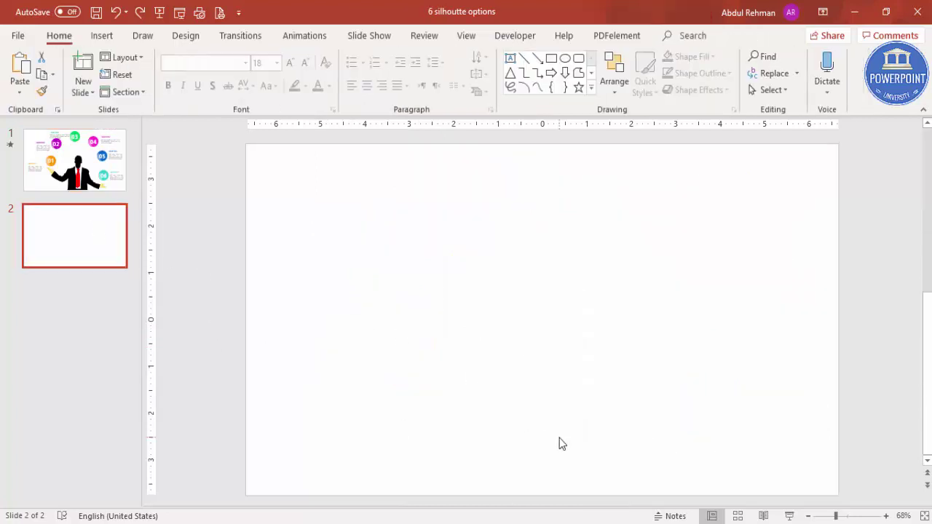
{"action": "key", "text": "ctrl+v"}
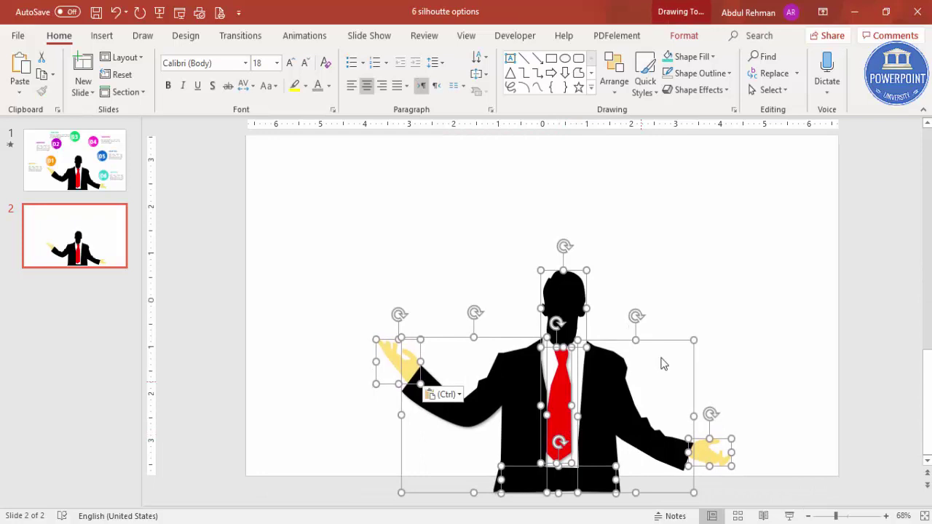
{"action": "left_click", "coordinate": [684, 303]}
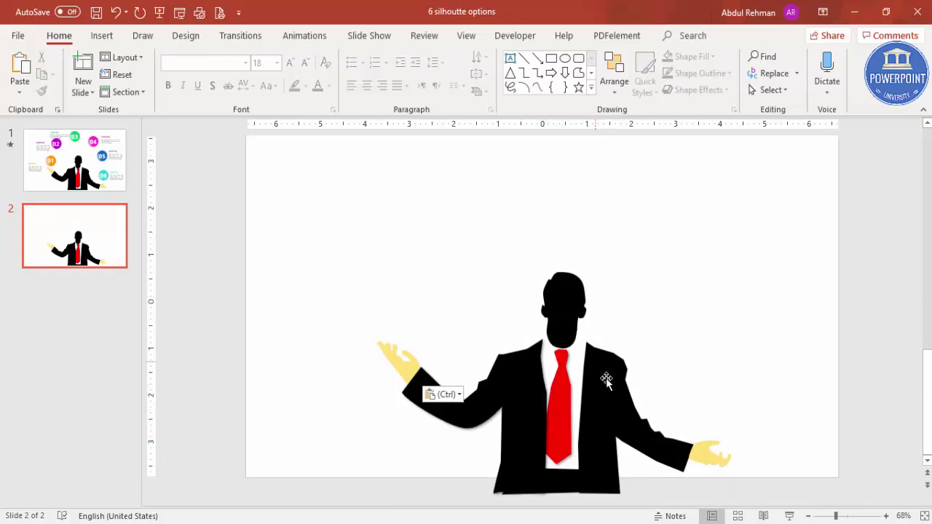
{"action": "left_click", "coordinate": [60, 153]}
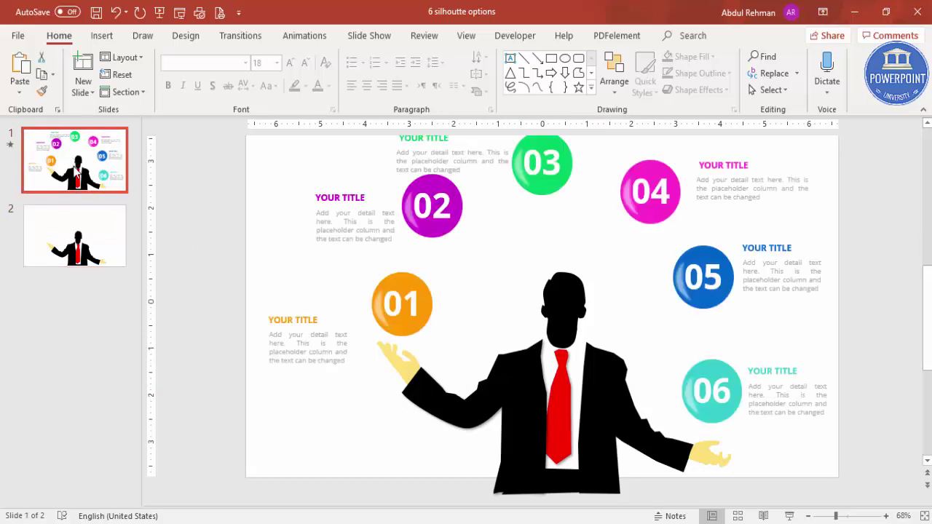
{"action": "left_click", "coordinate": [89, 238]}
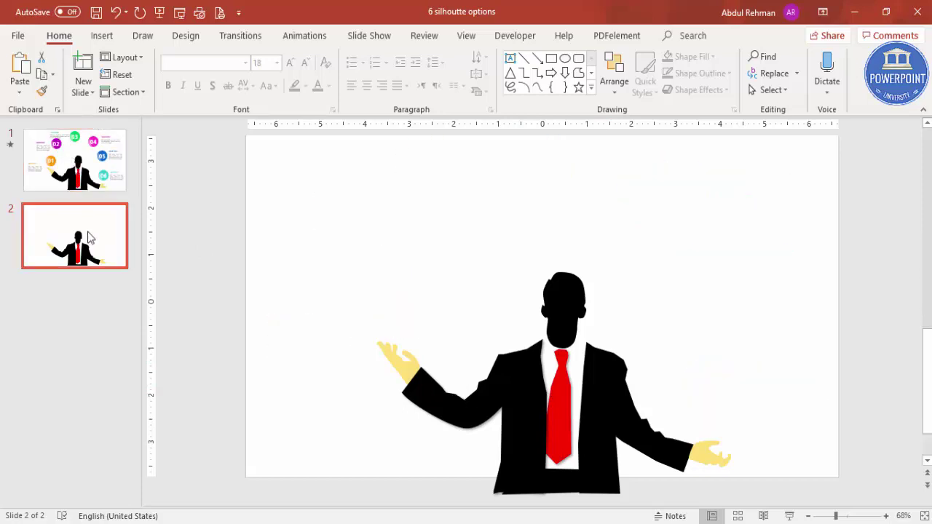
{"action": "left_click", "coordinate": [410, 274]}
{"action": "key", "text": "ctrl+v"}
Insert a circle above the silhouette's raised hand on slide 2 and set its height and width to 1.35".
{"action": "left_click", "coordinate": [102, 35]}
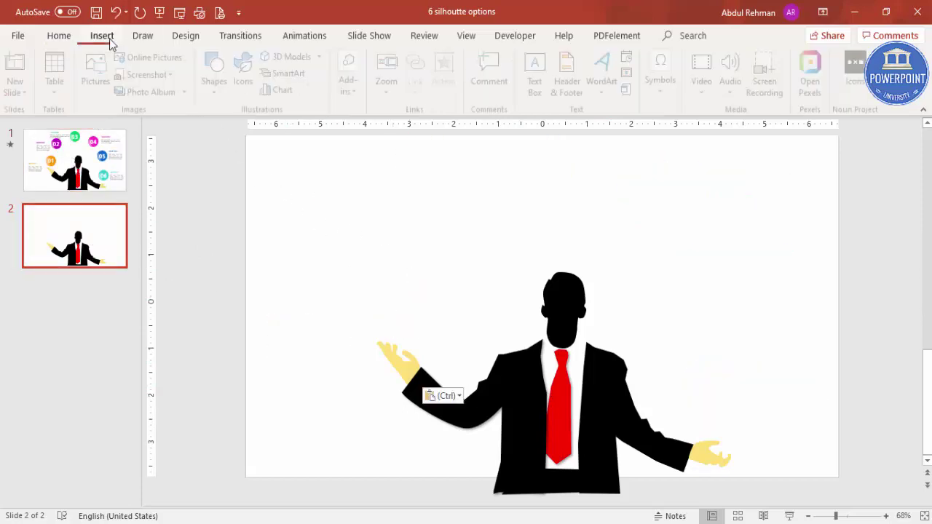
{"action": "left_click", "coordinate": [218, 80]}
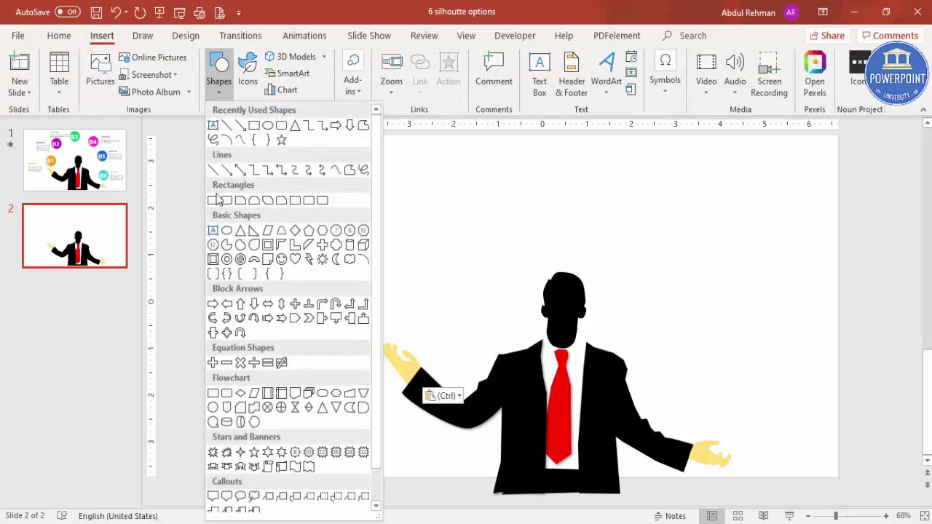
{"action": "left_click", "coordinate": [227, 232]}
{"action": "left_click", "coordinate": [365, 230]}
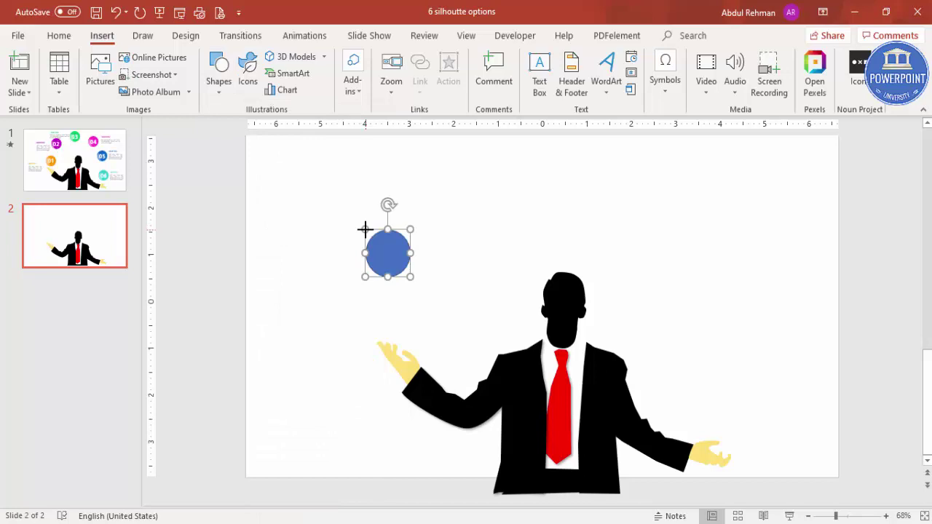
{"action": "left_click", "coordinate": [846, 67]}
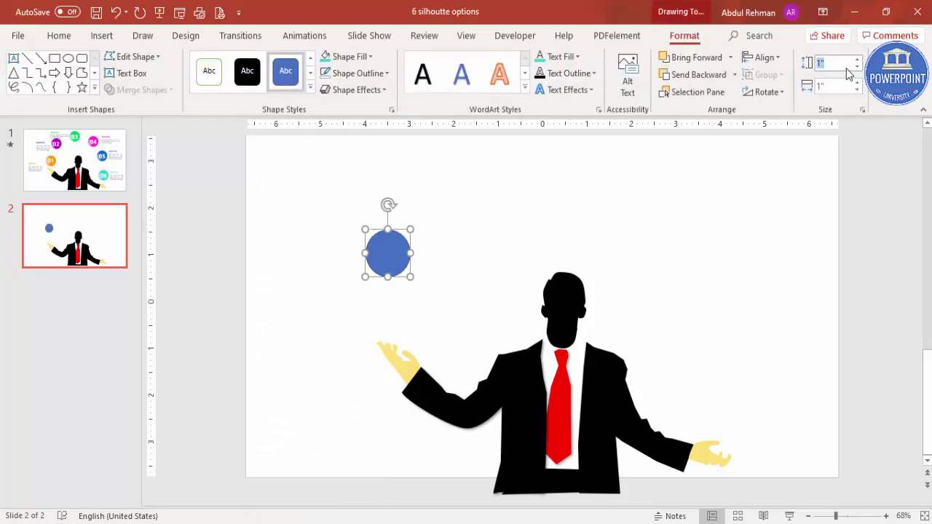
{"action": "type", "text": "1.35"}
{"action": "left_click", "coordinate": [842, 90]}
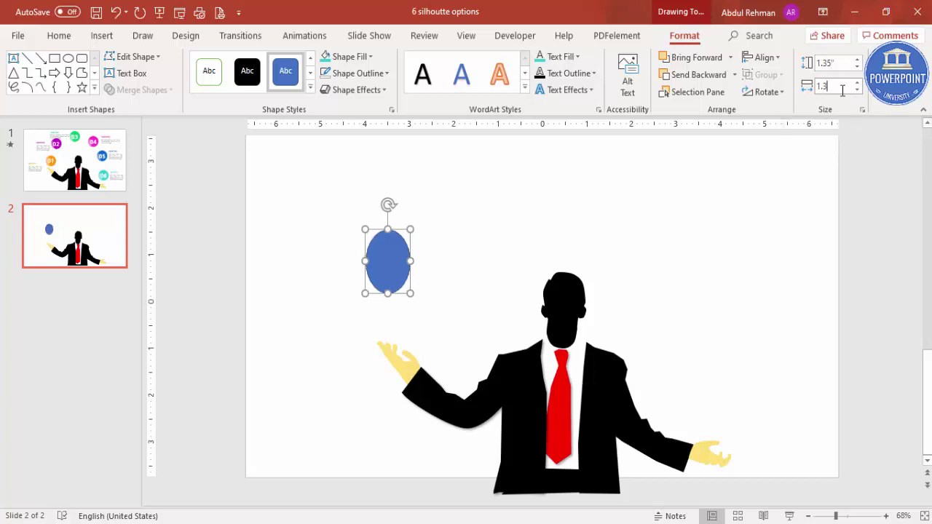
{"action": "type", "text": "1.35"}
{"action": "key", "text": "Return"}
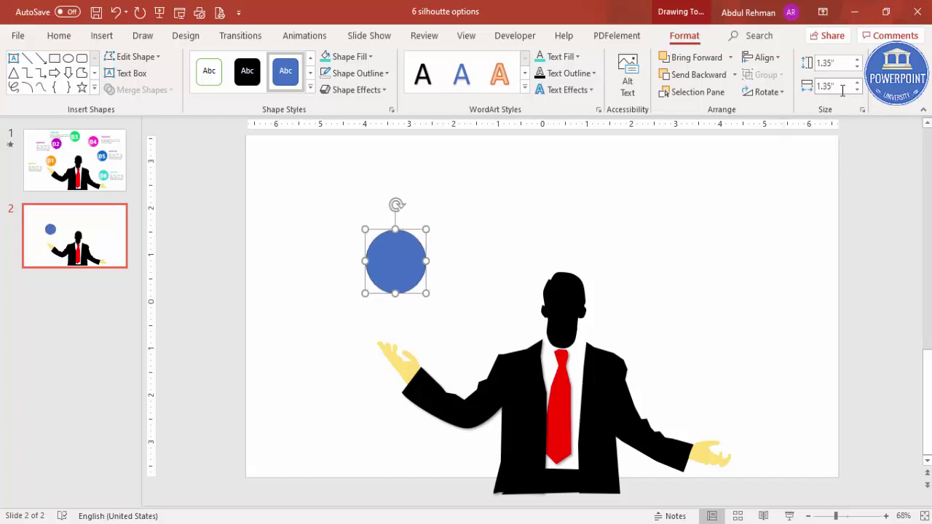
Remove the circle's outline, fill it with the recent orange and shift it slightly left and down above the raised hand.
{"action": "left_click", "coordinate": [355, 73]}
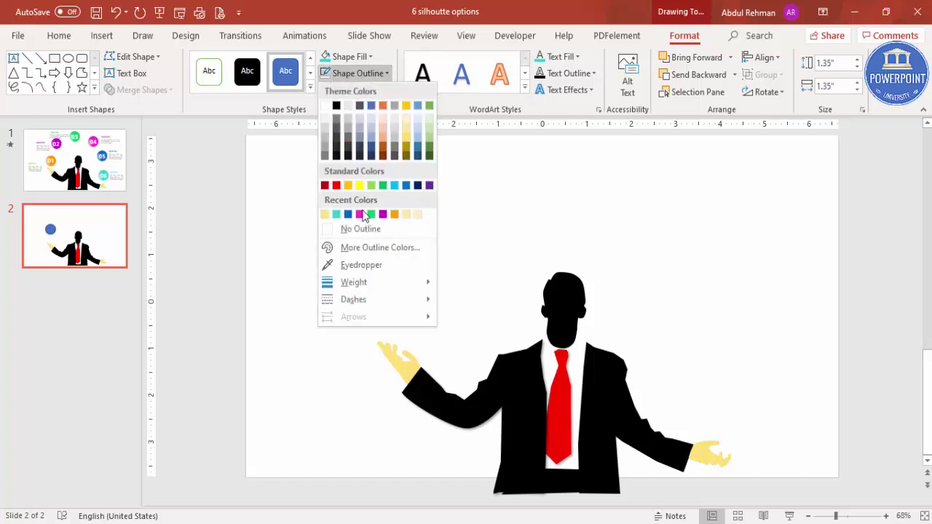
{"action": "left_click", "coordinate": [368, 230]}
{"action": "left_click", "coordinate": [354, 59]}
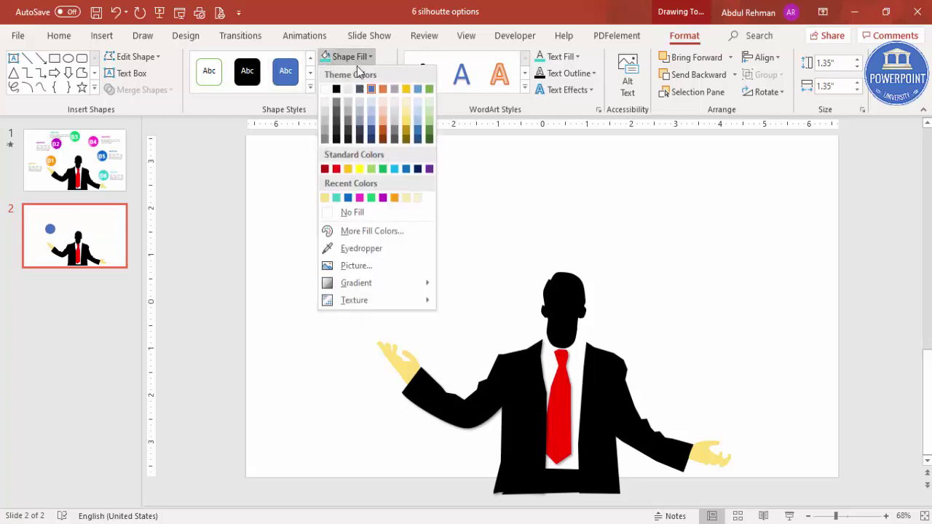
{"action": "left_click", "coordinate": [395, 198]}
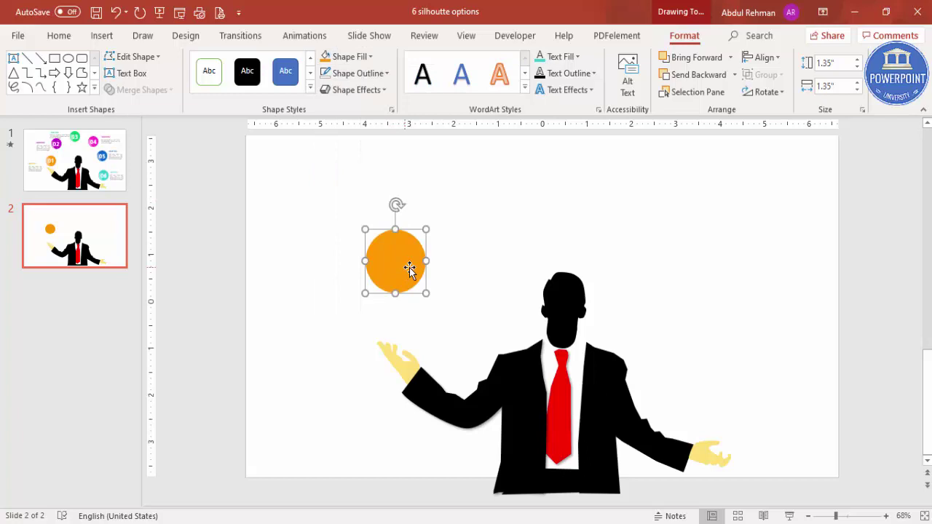
{"action": "left_click_drag", "start_coordinate": [408, 267], "coordinate": [391, 272]}
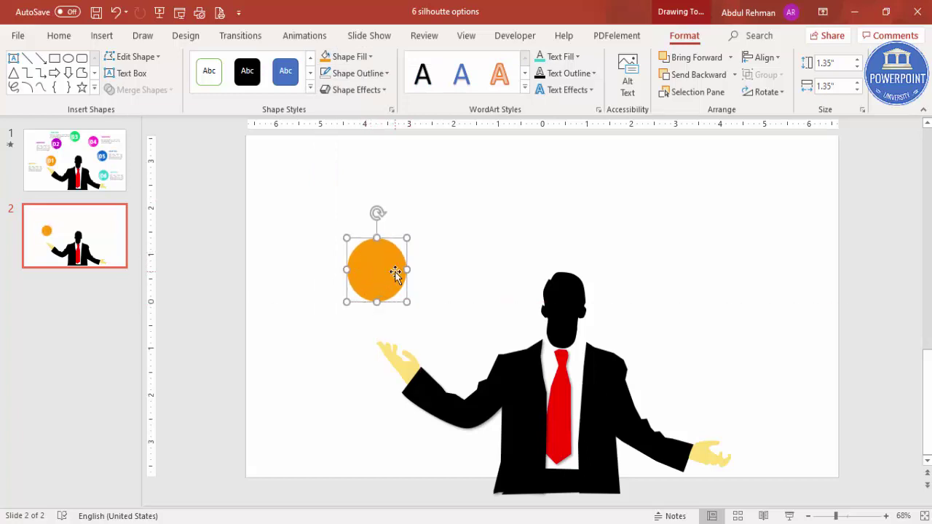
Duplicate the orange circle up and to the right, and cover most of the copy with an ellipse about 2.52" high and 2.75" wide.
{"action": "left_click_drag", "start_coordinate": [395, 273], "coordinate": [482, 216]}
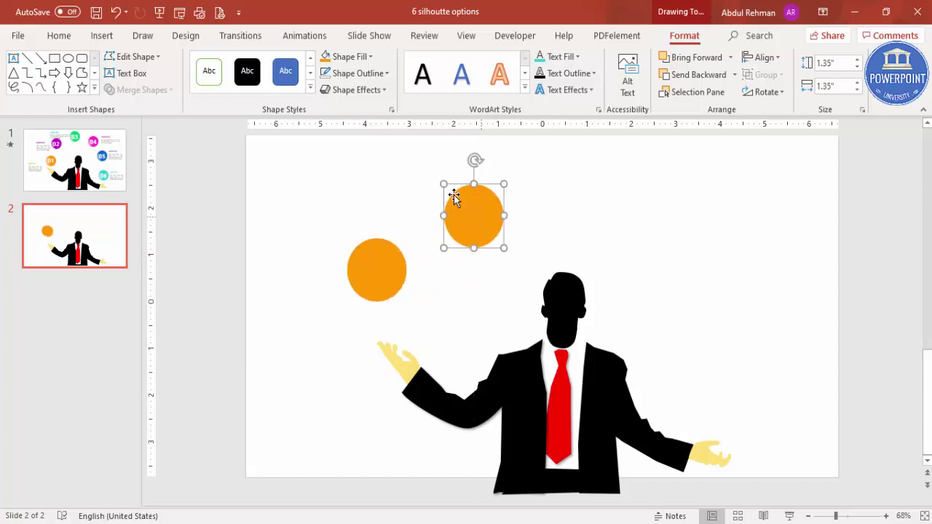
{"action": "left_click", "coordinate": [106, 36]}
{"action": "left_click", "coordinate": [219, 84]}
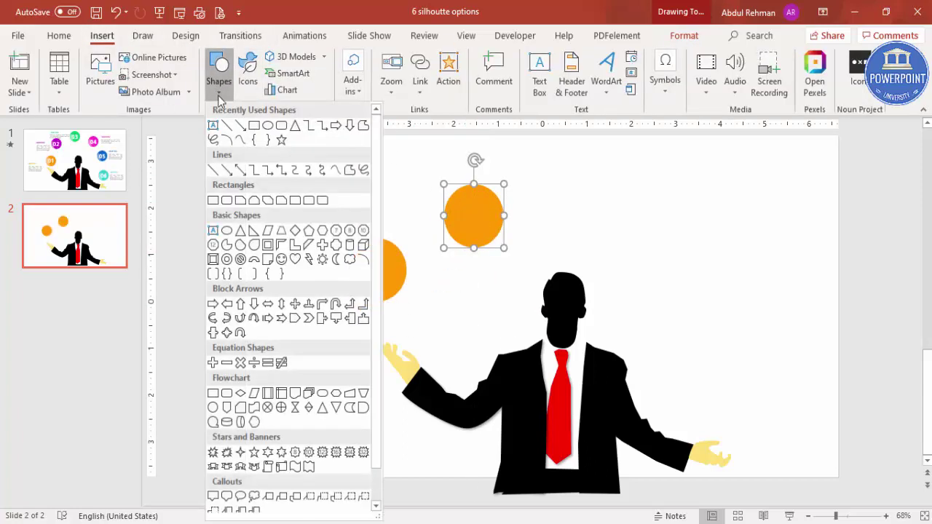
{"action": "left_click", "coordinate": [226, 231]}
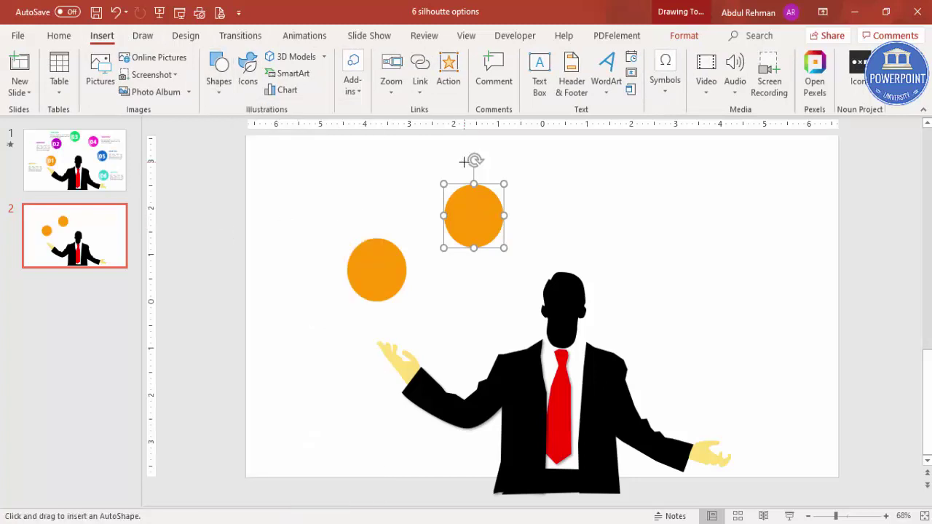
{"action": "left_click_drag", "start_coordinate": [463, 162], "coordinate": [587, 280]}
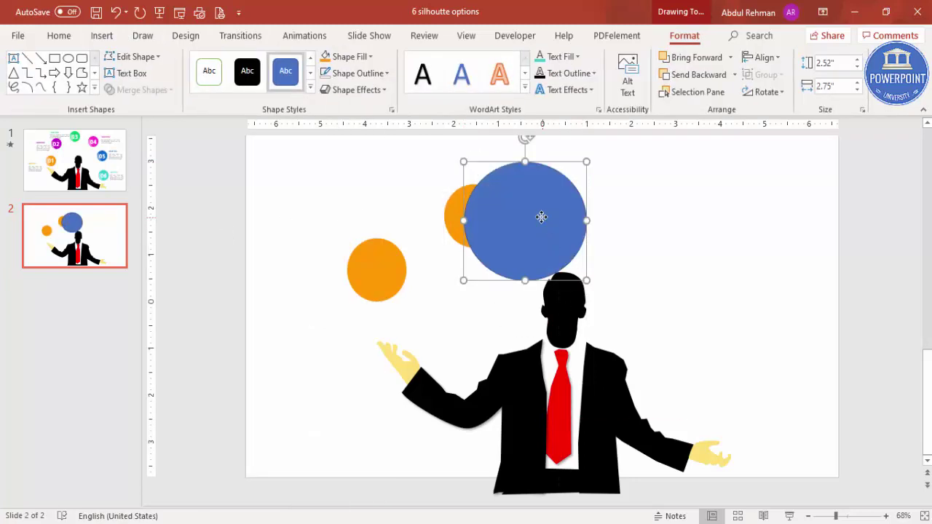
{"action": "left_click_drag", "start_coordinate": [541, 217], "coordinate": [534, 211]}
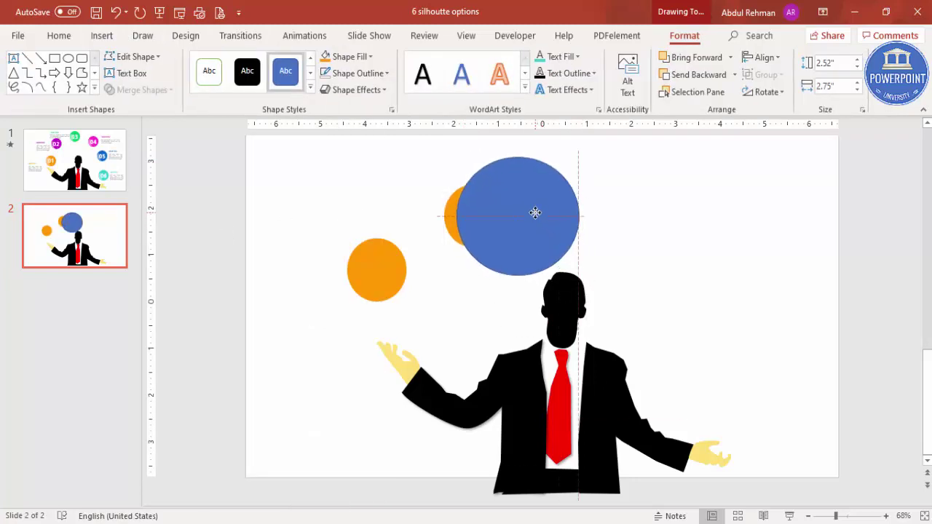
Subtract the large blue ellipse from the duplicated orange circle to leave a crescent.
{"action": "left_click", "coordinate": [451, 208]}
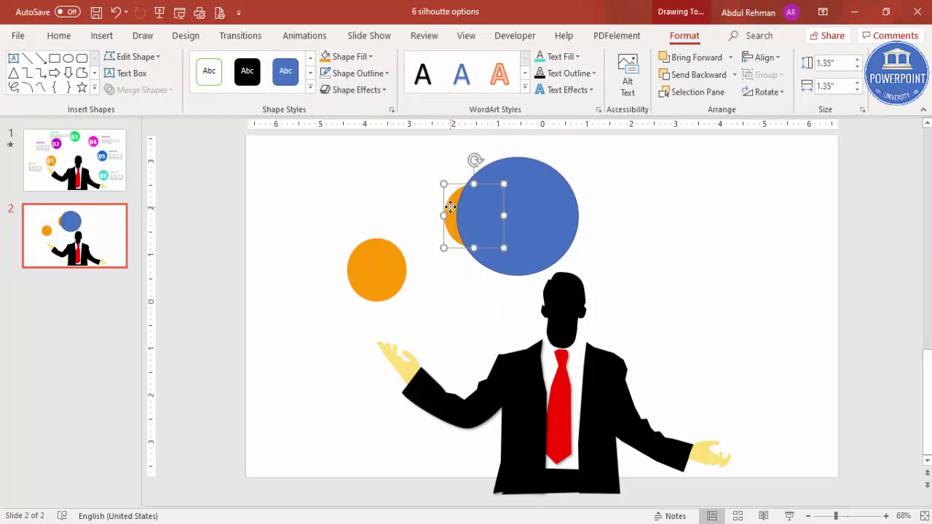
{"action": "left_click", "coordinate": [542, 186], "text": "shift"}
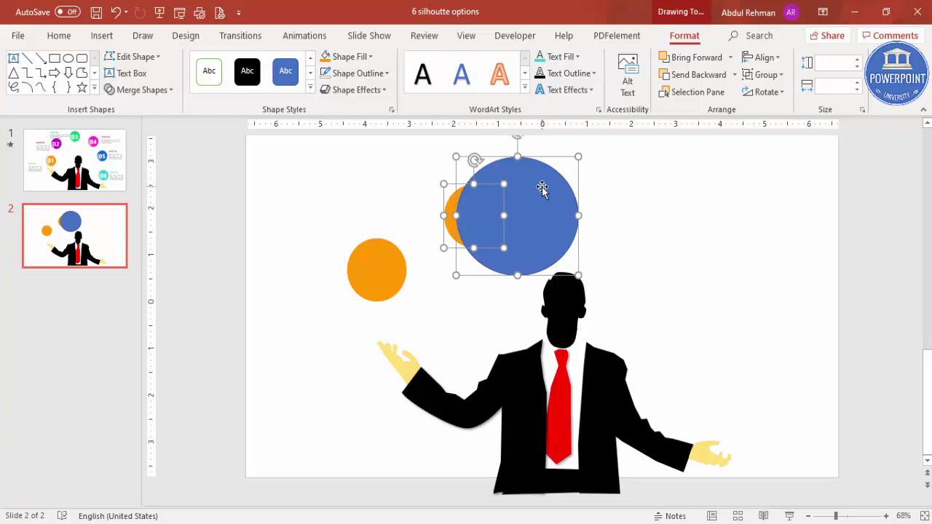
{"action": "left_click", "coordinate": [170, 90]}
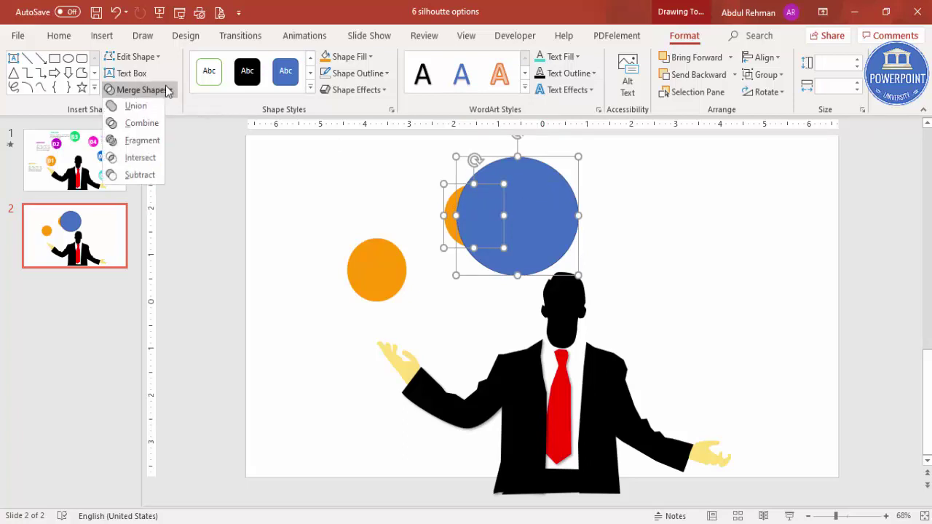
{"action": "left_click", "coordinate": [153, 178]}
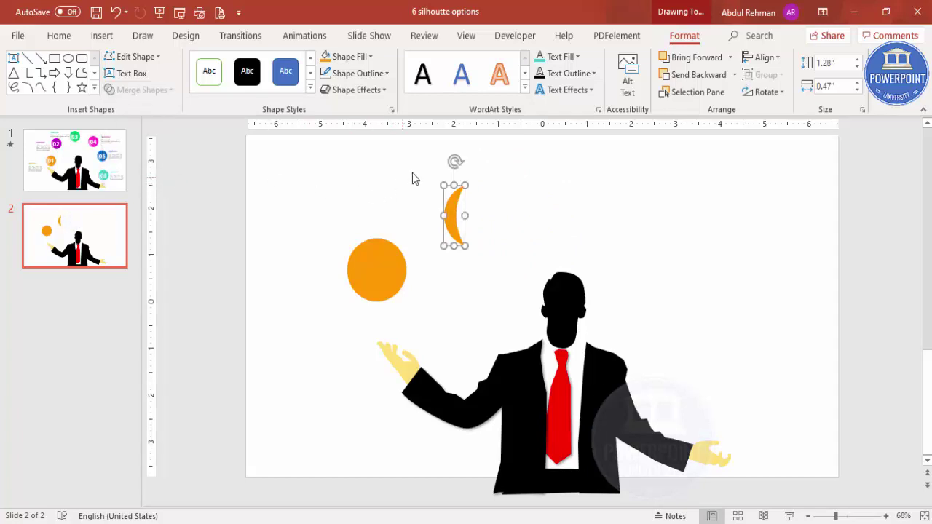
Place the crescent inside the left part of the remaining orange circle and fill it white.
{"action": "left_click_drag", "start_coordinate": [444, 212], "coordinate": [364, 249]}
{"action": "left_click", "coordinate": [363, 57]}
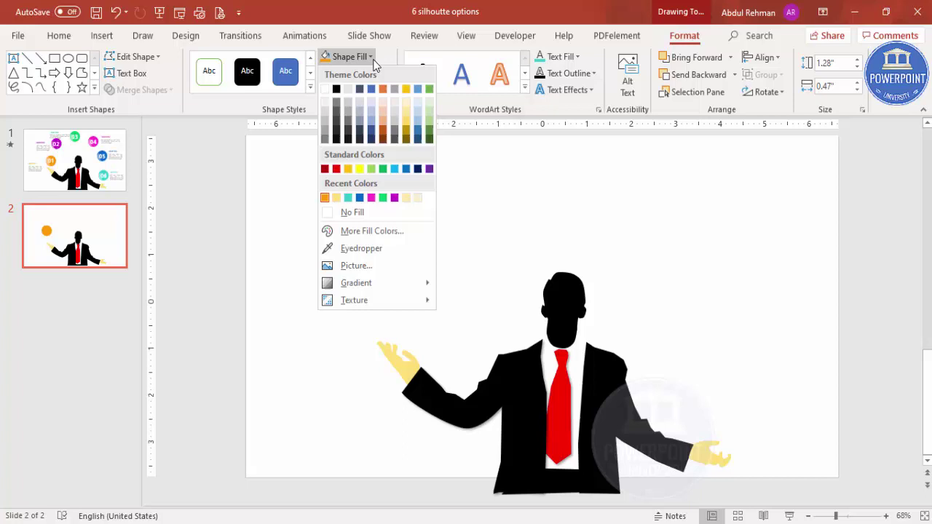
{"action": "left_click", "coordinate": [325, 89]}
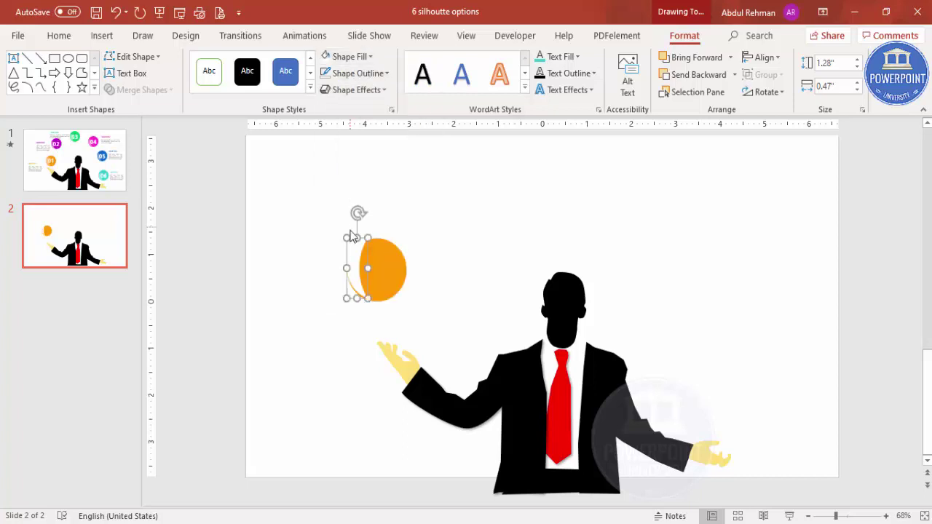
{"action": "left_click_drag", "start_coordinate": [354, 251], "coordinate": [361, 262]}
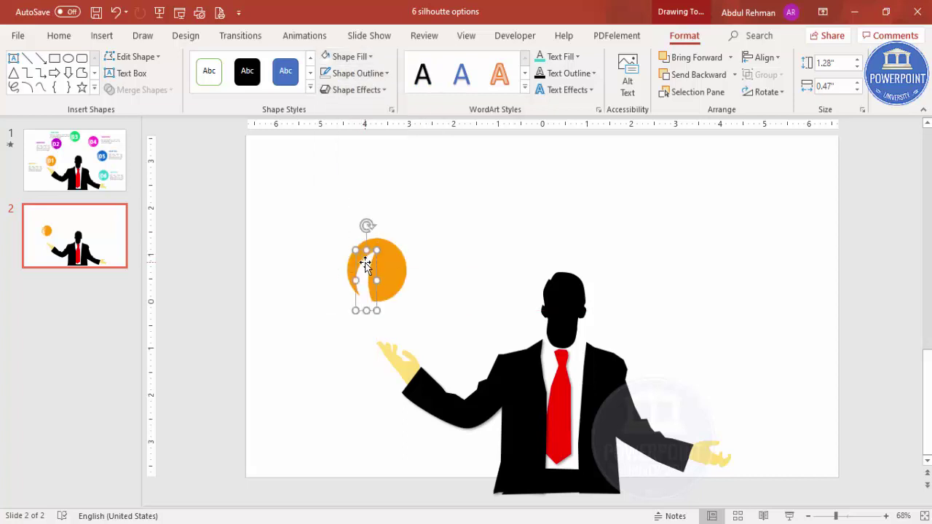
Apply 5 pt soft edges to the white crescent on the orange circle.
{"action": "right_click", "coordinate": [362, 263]}
{"action": "left_click", "coordinate": [417, 493]}
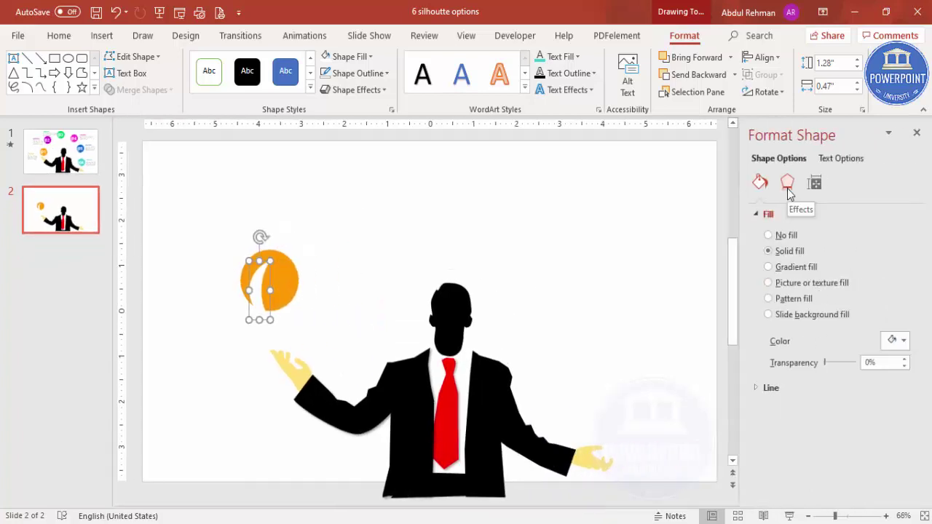
{"action": "left_click", "coordinate": [787, 186]}
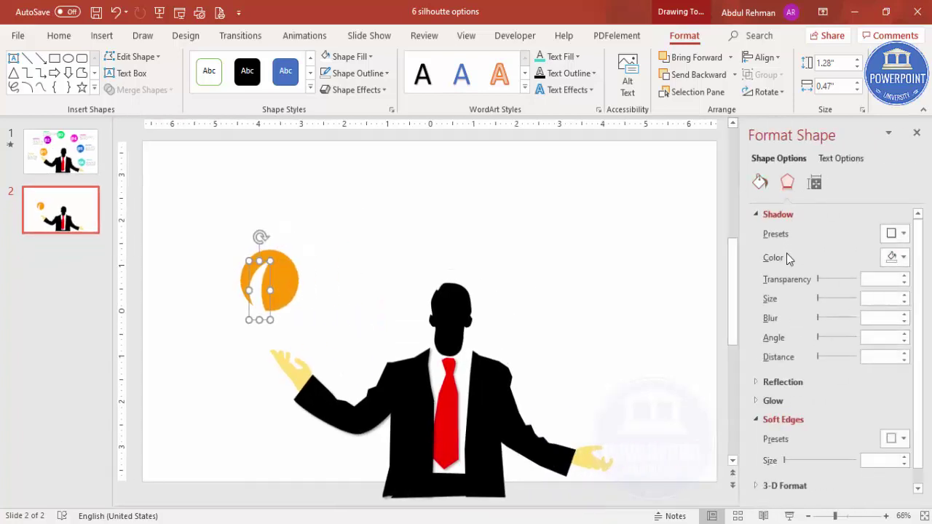
{"action": "left_click", "coordinate": [903, 458]}
{"action": "left_click", "coordinate": [903, 457]}
{"action": "left_click", "coordinate": [904, 458]}
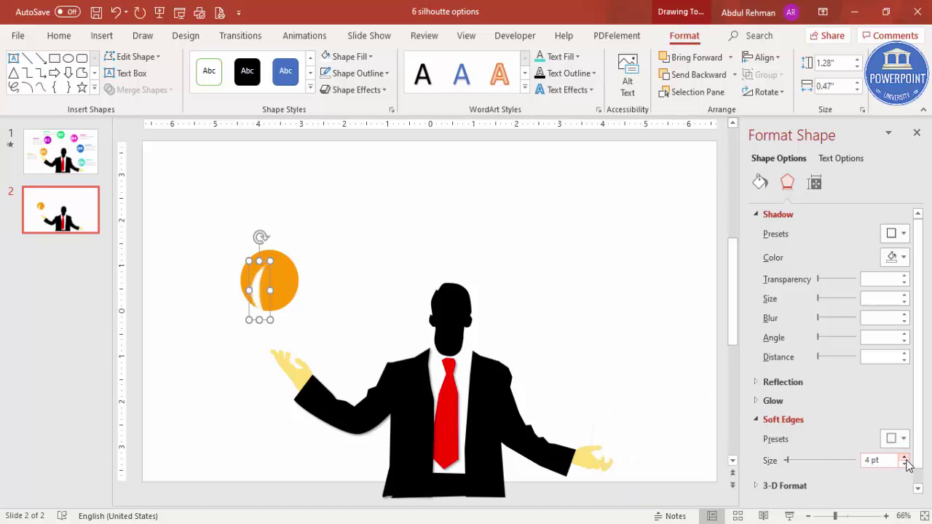
{"action": "left_click", "coordinate": [904, 457]}
{"action": "left_click", "coordinate": [904, 457]}
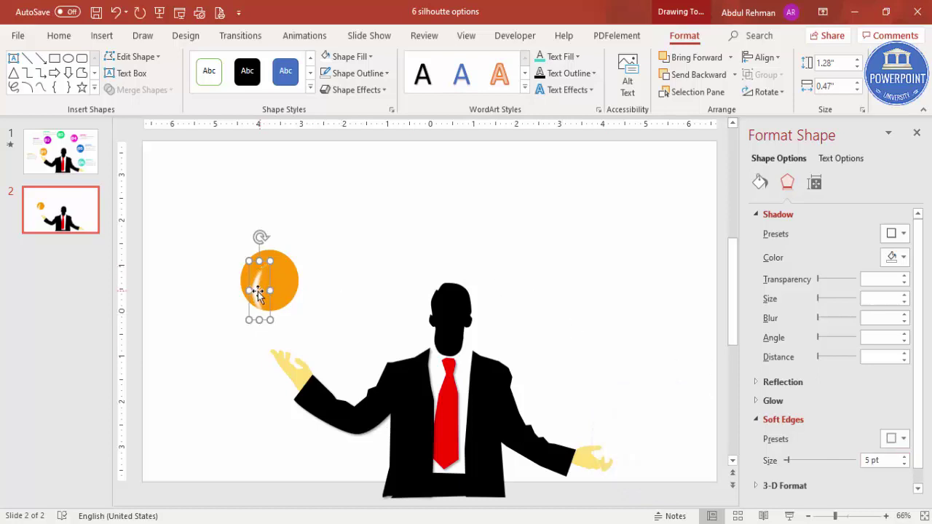
Move the crescent against the orange circle's left edge and set its fill transparency to 34%.
{"action": "left_click_drag", "start_coordinate": [260, 292], "coordinate": [252, 281]}
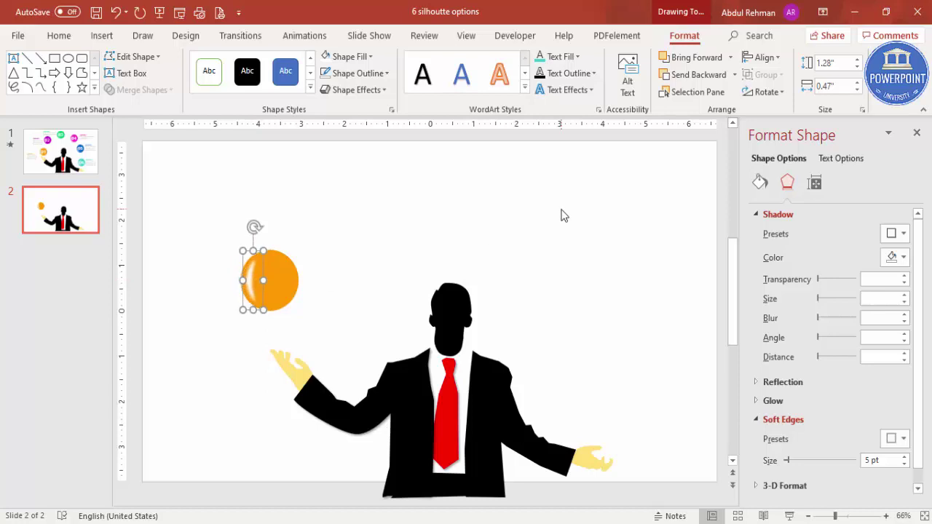
{"action": "left_click", "coordinate": [762, 183]}
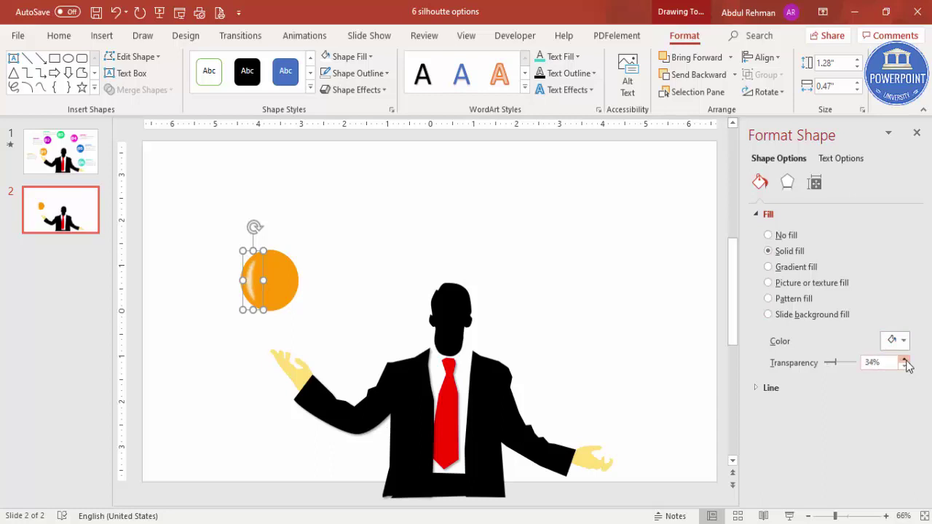
{"action": "left_click", "coordinate": [344, 223]}
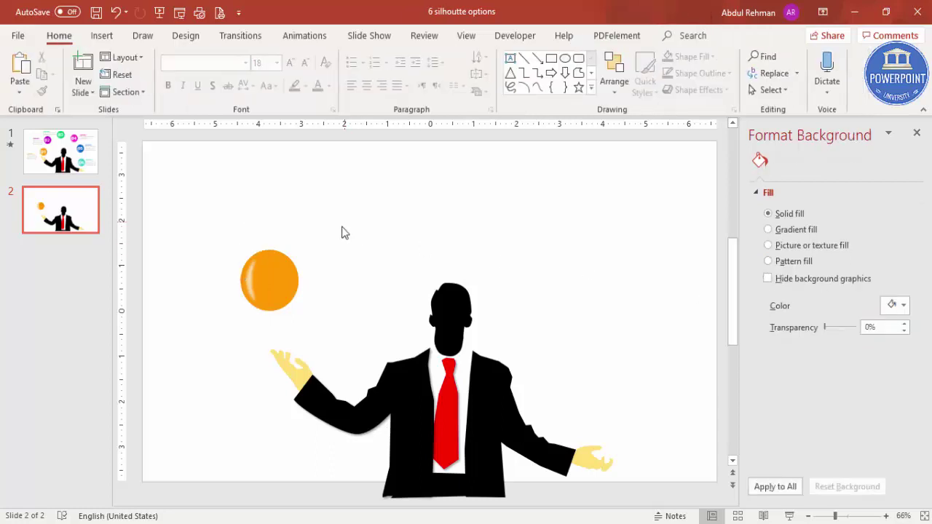
Insert a text box reading "01" to the upper right of the orange circle and center its text.
{"action": "left_click", "coordinate": [102, 35]}
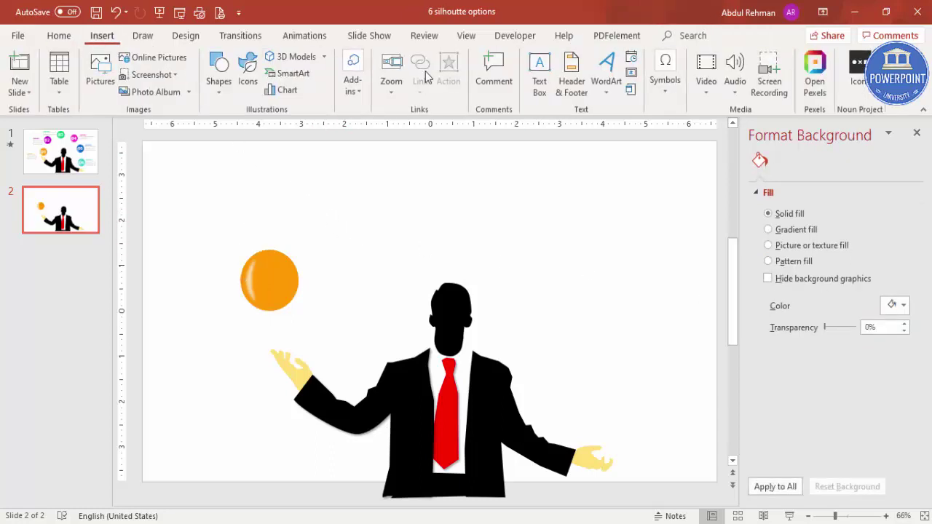
{"action": "left_click", "coordinate": [539, 75]}
{"action": "left_click_drag", "start_coordinate": [337, 230], "coordinate": [379, 256]}
{"action": "type", "text": "01"}
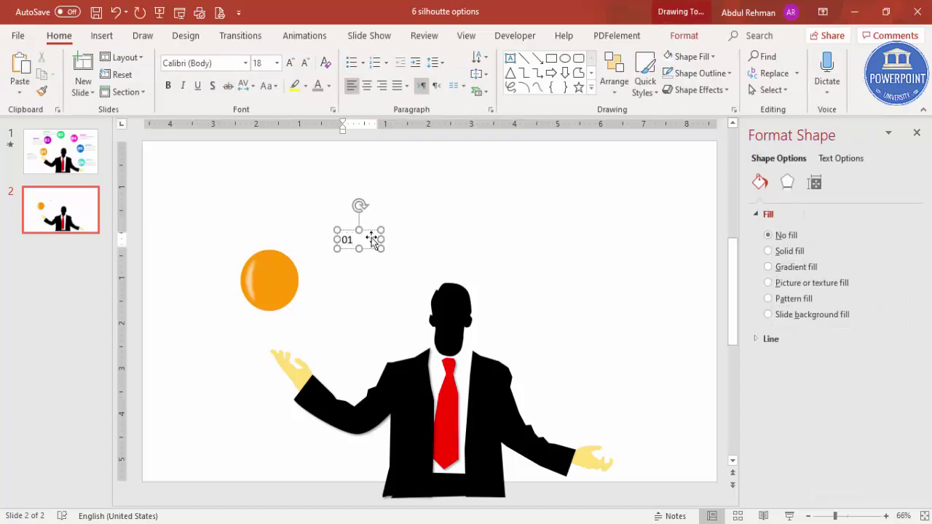
{"action": "left_click", "coordinate": [370, 230]}
{"action": "left_click", "coordinate": [367, 86]}
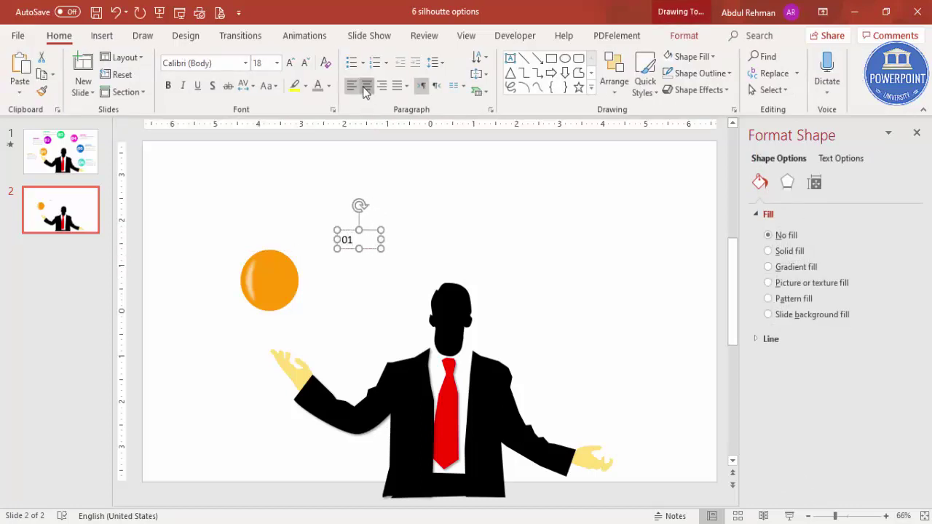
Format the "01" text as bold Open Sans at 48 pt.
{"action": "left_click", "coordinate": [215, 64]}
{"action": "type", "text": "Open Sans"}
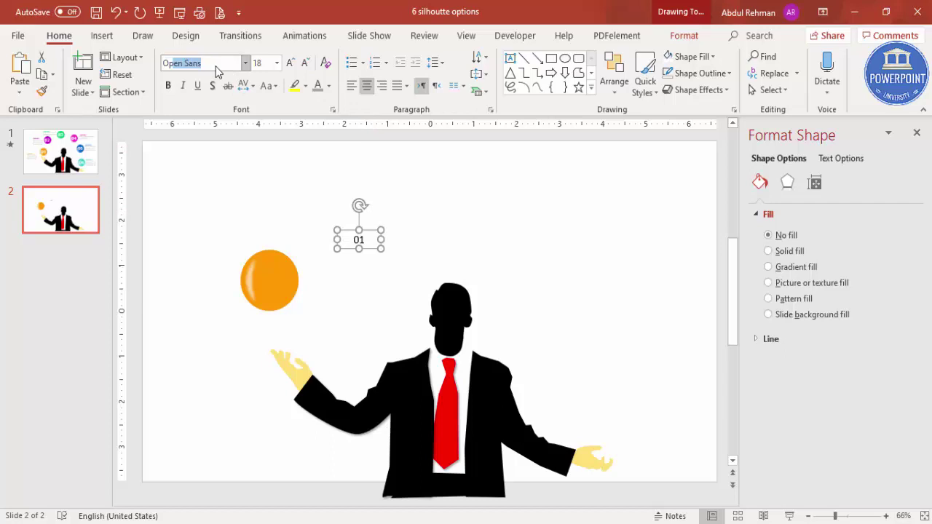
{"action": "key", "text": "Return"}
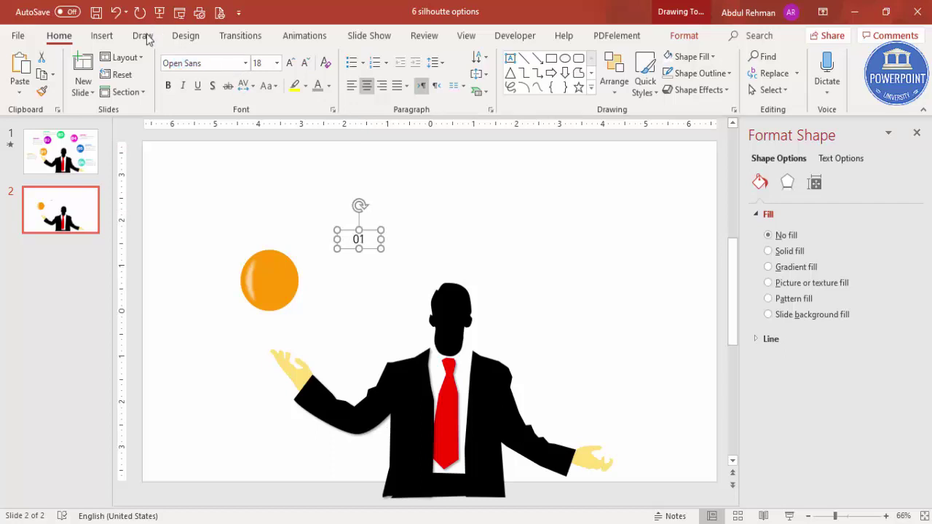
{"action": "left_click", "coordinate": [168, 85]}
{"action": "left_click", "coordinate": [289, 63]}
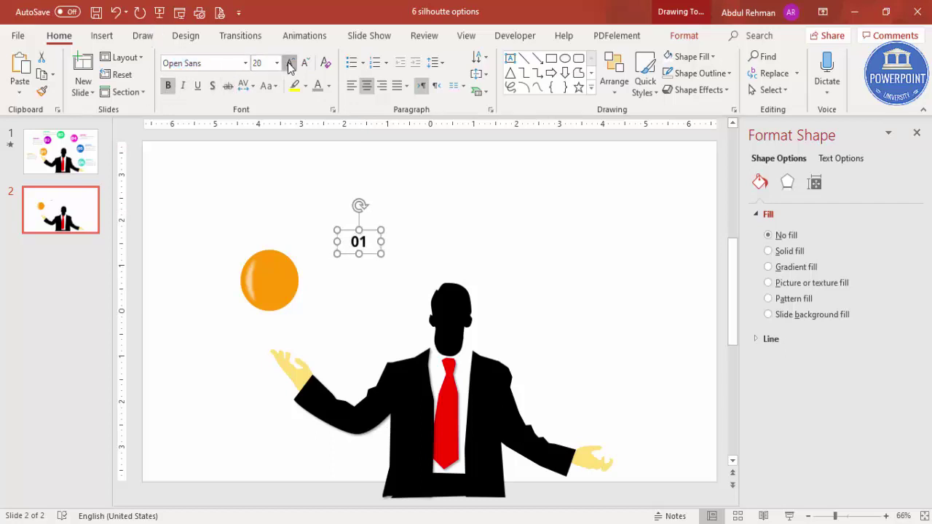
{"action": "left_click", "coordinate": [290, 63]}
{"action": "left_click", "coordinate": [289, 63]}
{"action": "left_click", "coordinate": [290, 63]}
{"action": "left_click", "coordinate": [290, 63]}
{"action": "left_click", "coordinate": [290, 63]}
{"action": "left_click", "coordinate": [290, 63]}
{"action": "left_click", "coordinate": [290, 63]}
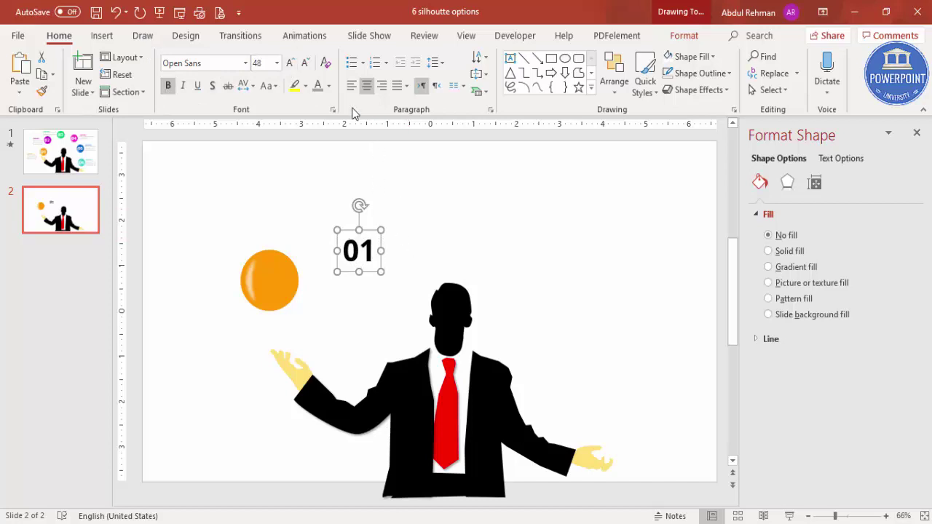
Center the "01" text on the orange circle and color it white.
{"action": "left_click_drag", "start_coordinate": [363, 232], "coordinate": [282, 262]}
{"action": "left_click", "coordinate": [328, 86]}
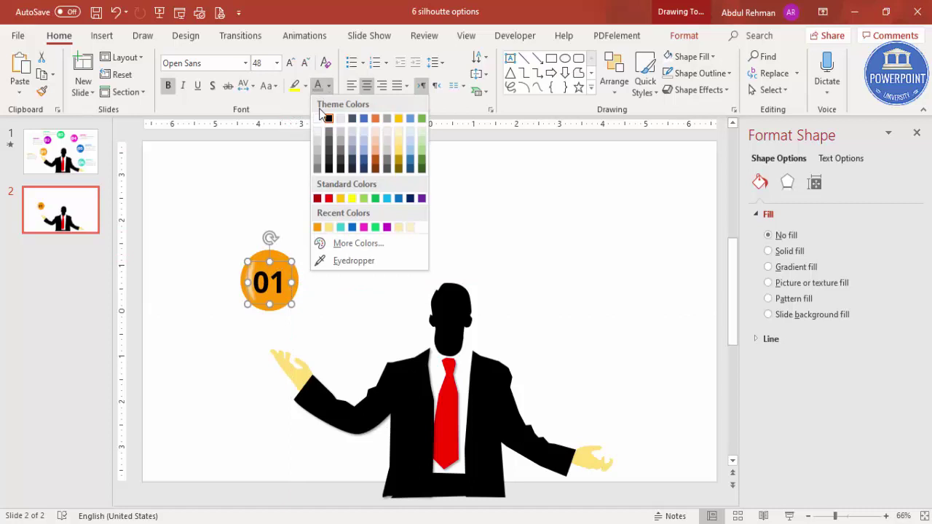
{"action": "left_click", "coordinate": [317, 118]}
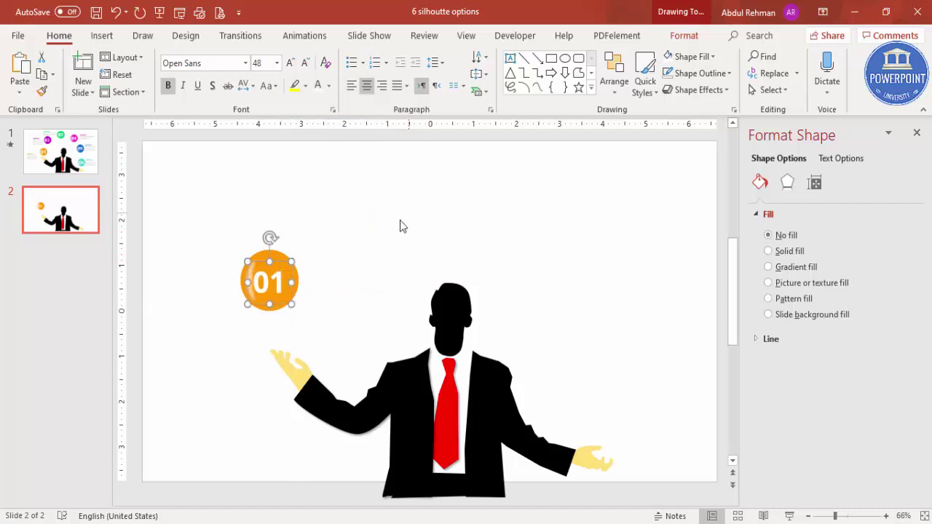
{"action": "key", "text": "Up"}
{"action": "key", "text": "Up"}
{"action": "left_click", "coordinate": [215, 238]}
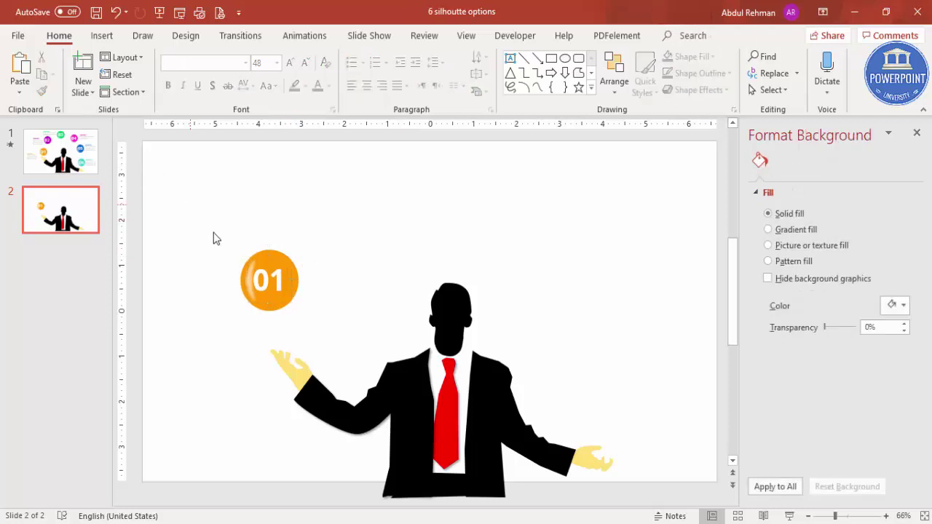
Group the circle, crescent and number, and place the group just above the raised hand.
{"action": "left_click_drag", "start_coordinate": [202, 223], "coordinate": [347, 327]}
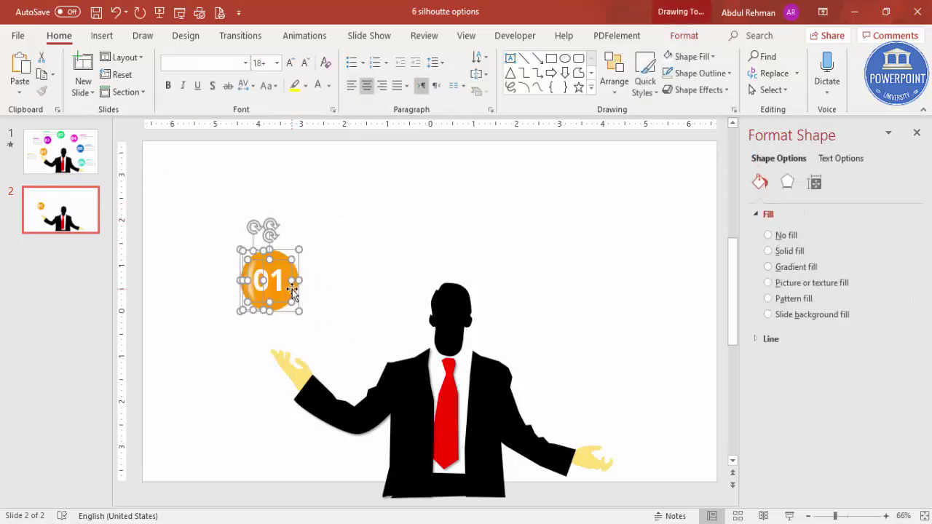
{"action": "key", "text": "ctrl+g"}
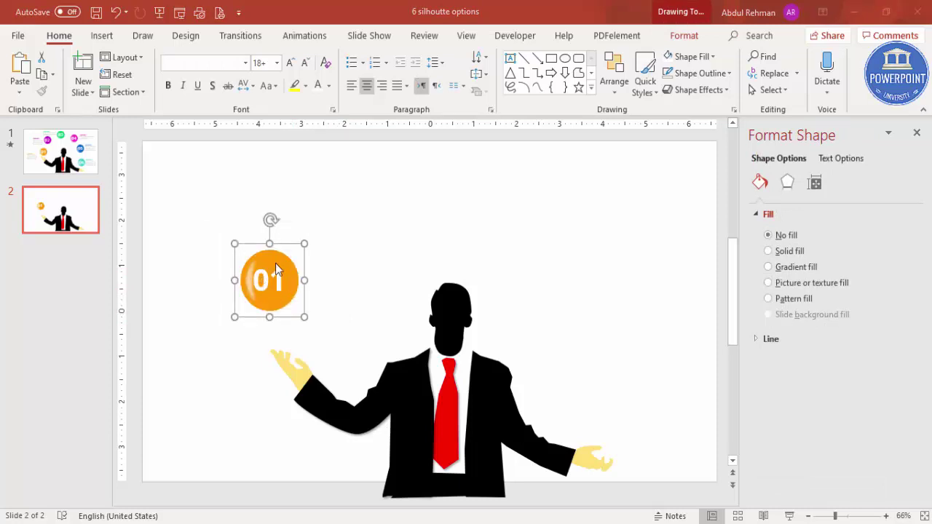
{"action": "left_click_drag", "start_coordinate": [277, 264], "coordinate": [306, 296]}
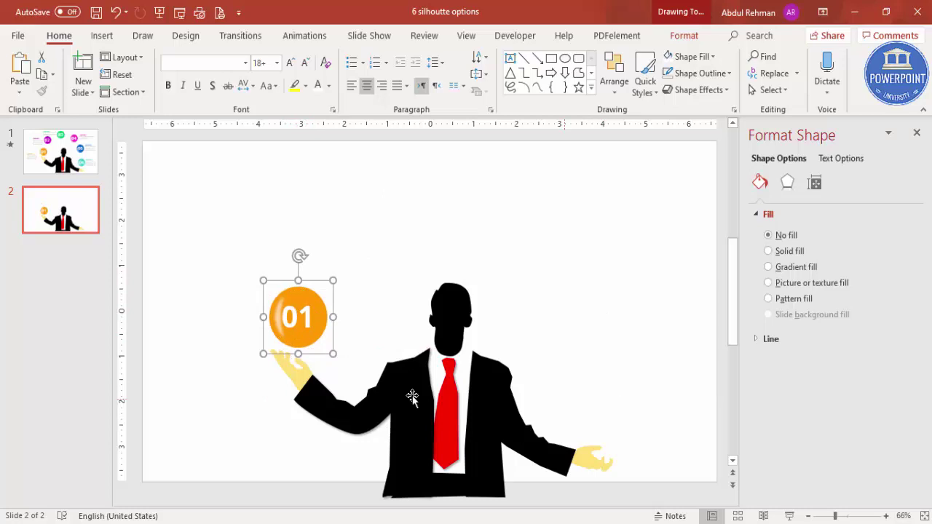
Insert a text box to the left of the 01 circle reading "Add detail text here".
{"action": "left_click", "coordinate": [228, 261]}
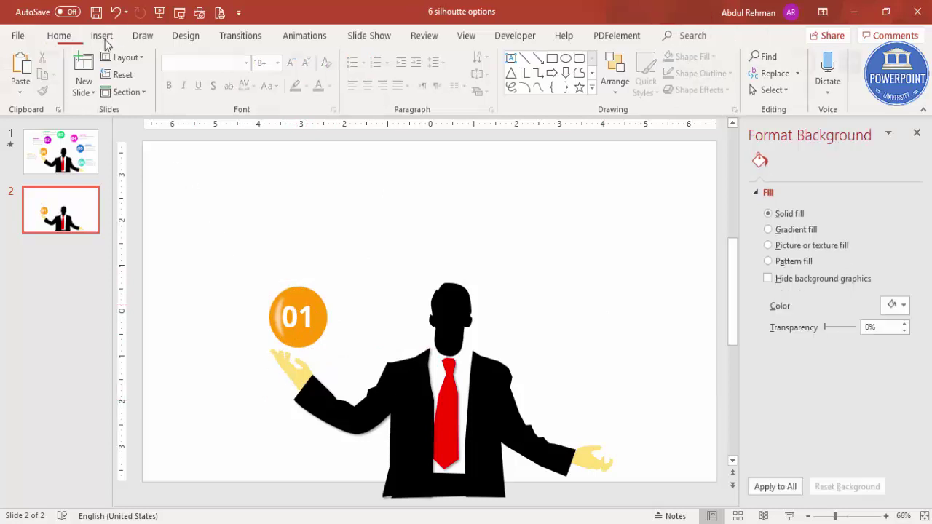
{"action": "left_click", "coordinate": [102, 35]}
{"action": "left_click", "coordinate": [538, 82]}
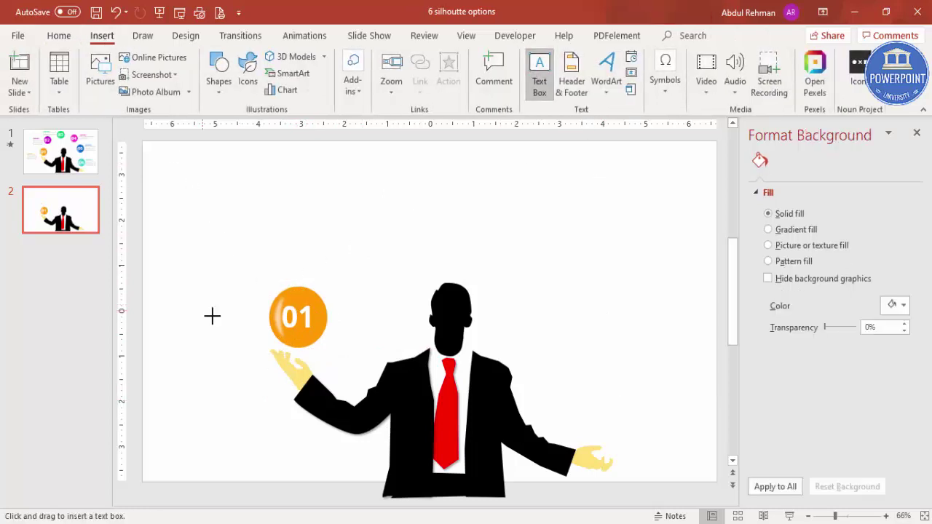
{"action": "left_click_drag", "start_coordinate": [202, 311], "coordinate": [255, 343]}
{"action": "type", "text": "Ad"}
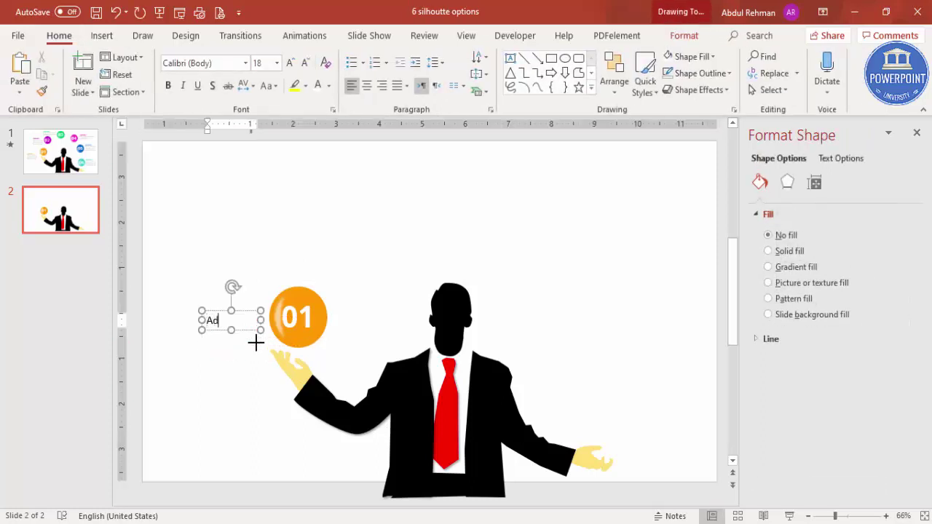
{"action": "type", "text": "d detail text here"}
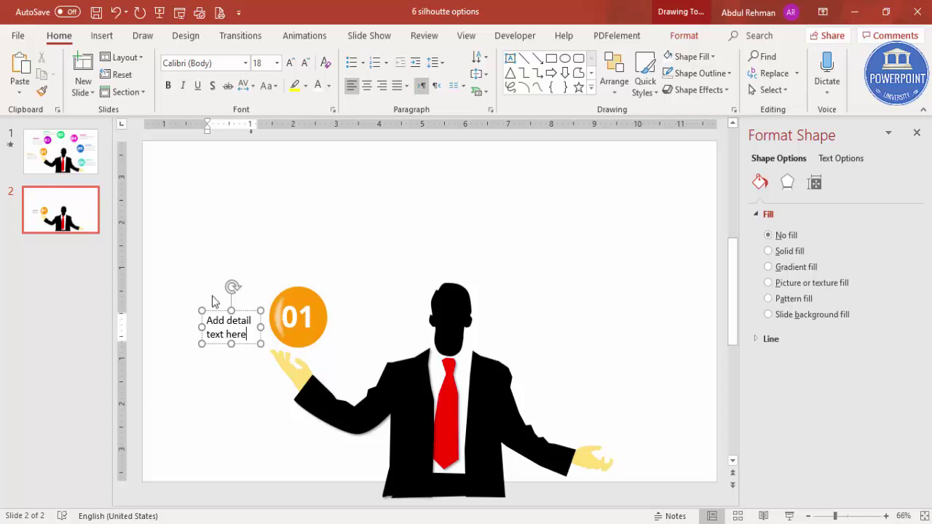
Move the detail text box up beside the 01 circle and color its text gray.
{"action": "left_click_drag", "start_coordinate": [249, 309], "coordinate": [258, 298]}
{"action": "left_click", "coordinate": [328, 86]}
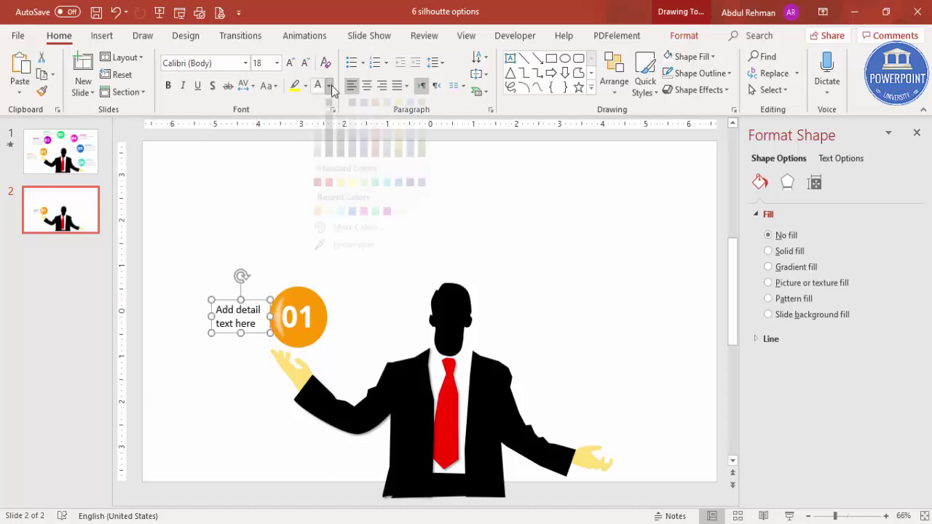
{"action": "left_click", "coordinate": [322, 160]}
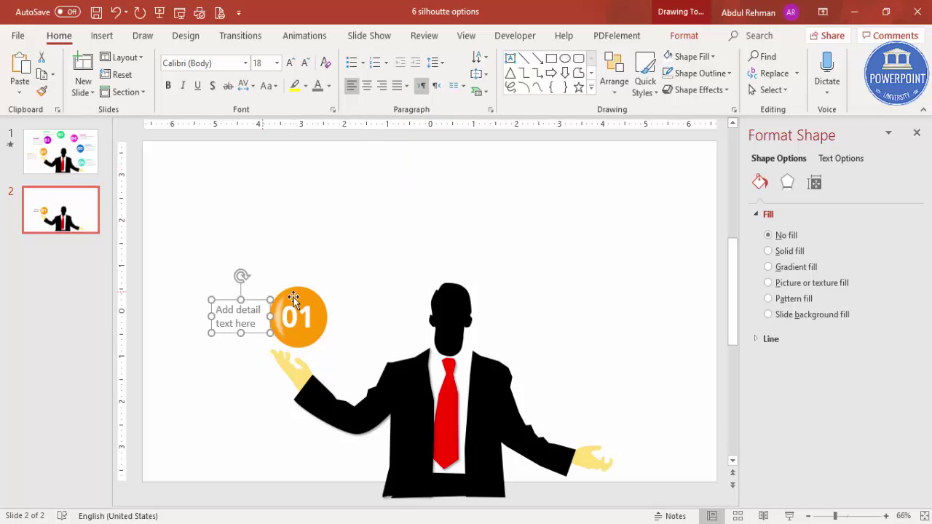
{"action": "left_click", "coordinate": [179, 289]}
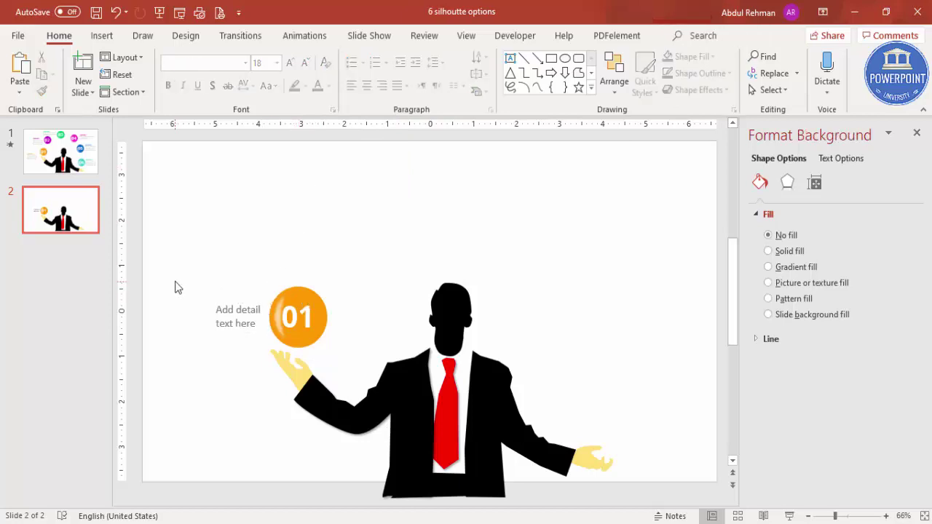
Duplicate the 01 circle group three times, arcing the copies above the head from upper left to upper right.
{"action": "left_click", "coordinate": [306, 301]}
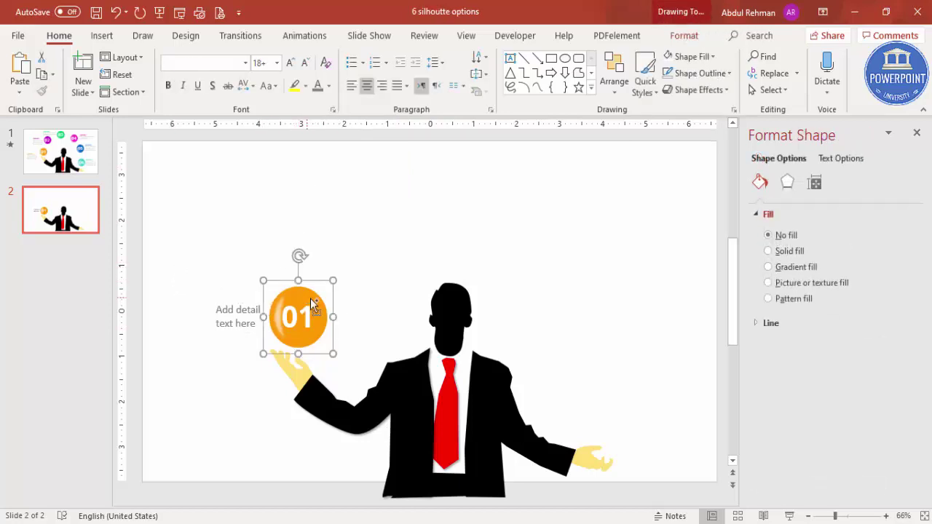
{"action": "left_click_drag", "start_coordinate": [307, 301], "coordinate": [353, 210]}
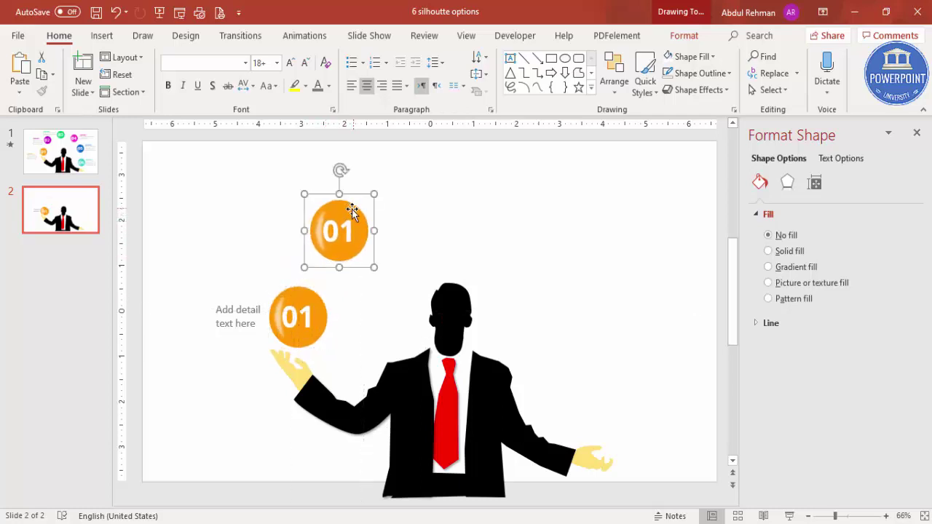
{"action": "key", "text": "ctrl+d"}
{"action": "left_click_drag", "start_coordinate": [414, 208], "coordinate": [449, 198]}
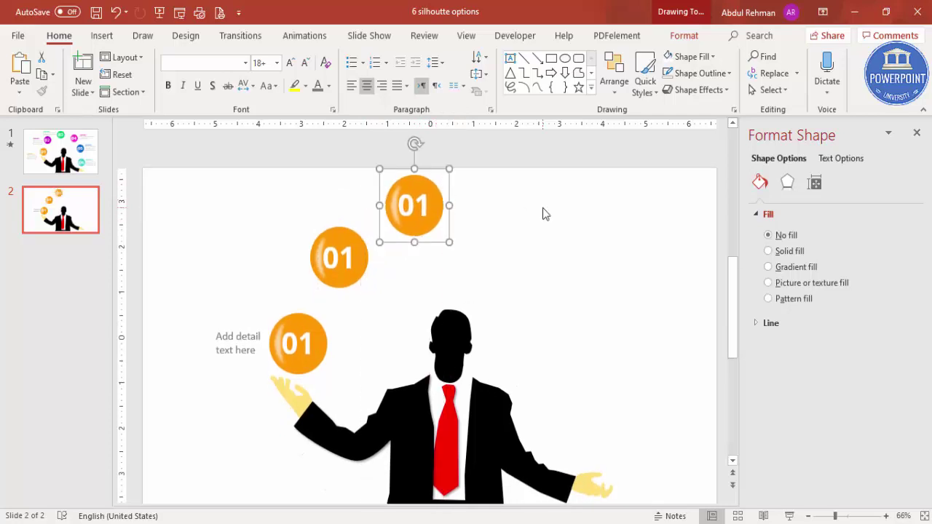
{"action": "key", "text": "ctrl+d"}
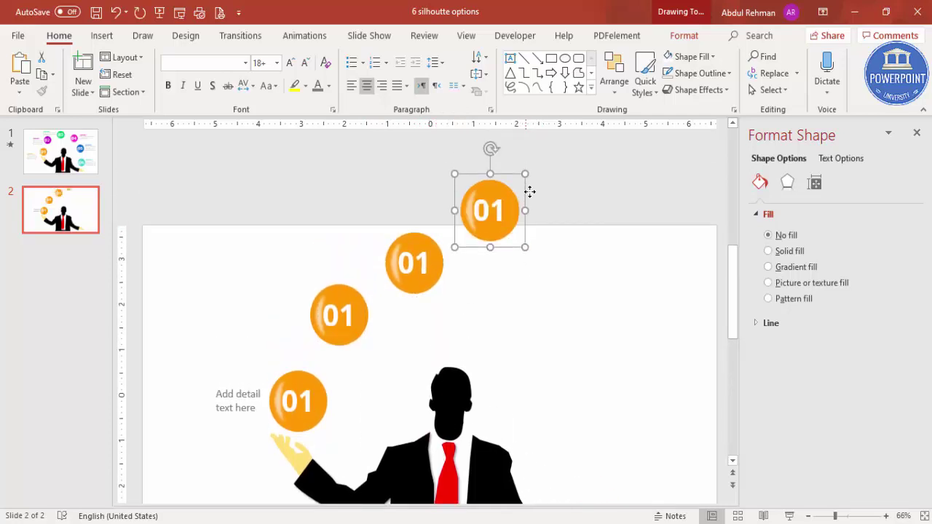
{"action": "left_click_drag", "start_coordinate": [530, 192], "coordinate": [567, 233]}
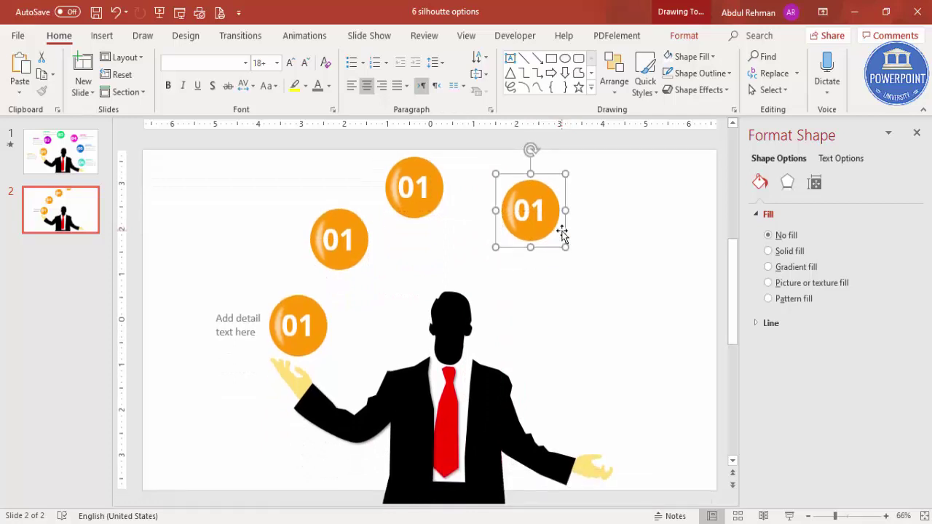
Add two more copies of the 01 circle, one right of the head and one just above the lower hand.
{"action": "key", "text": "ctrl+d"}
{"action": "left_click_drag", "start_coordinate": [679, 222], "coordinate": [641, 293]}
{"action": "key", "text": "ctrl+d"}
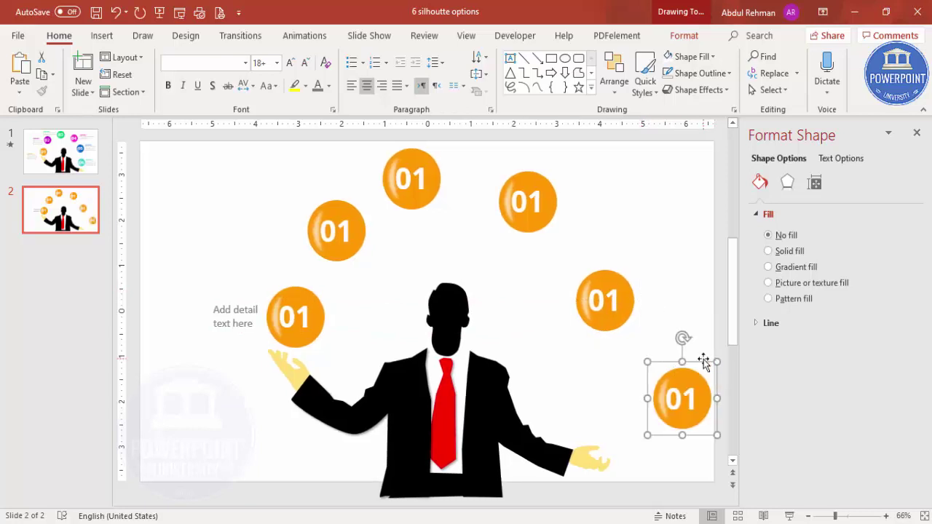
{"action": "mouse_move", "coordinate": [703, 363]}
{"action": "left_mouse_down"}
{"action": "mouse_move", "coordinate": [657, 362]}
{"action": "mouse_move", "coordinate": [638, 374]}
{"action": "left_mouse_up"}
{"action": "left_click", "coordinate": [664, 306]}
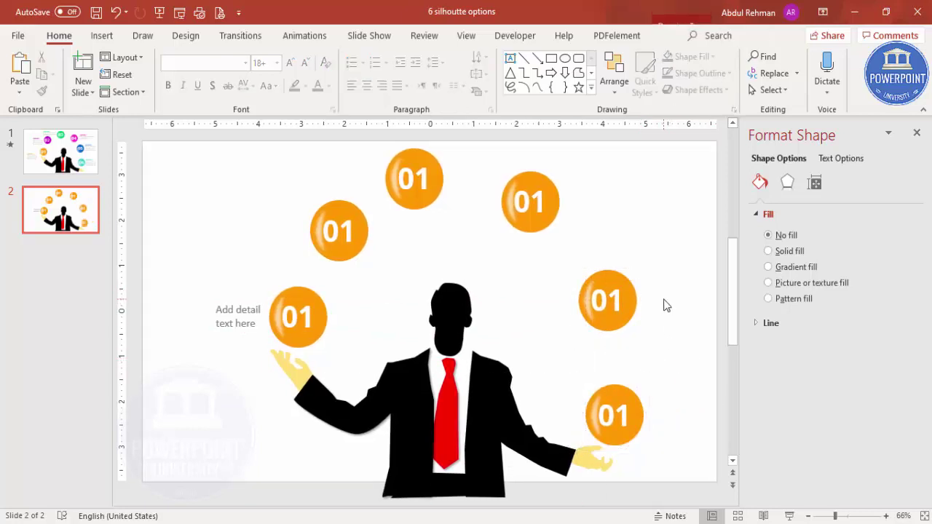
Renumber the circle directly above 01 as 02 and the topmost circle as 03.
{"action": "left_click", "coordinate": [339, 216]}
{"action": "key", "text": "BackSpace"}
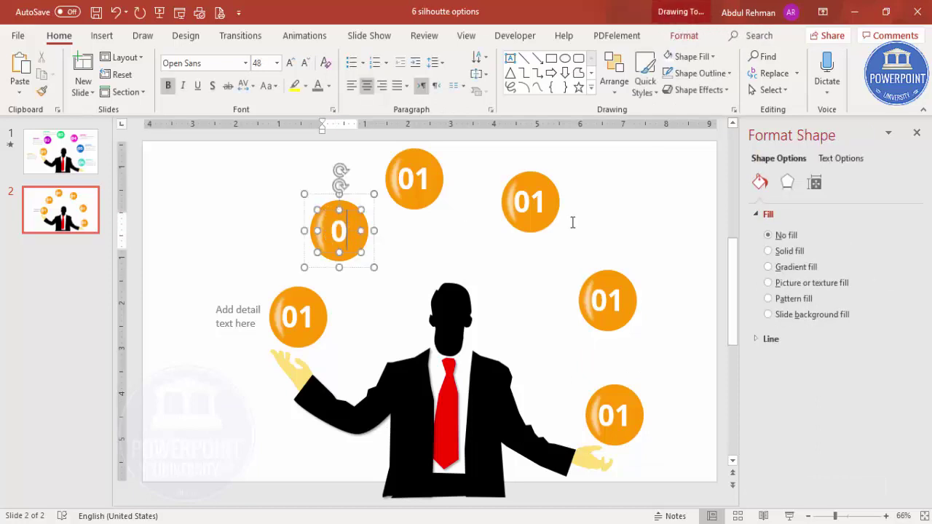
{"action": "type", "text": "2"}
{"action": "left_click", "coordinate": [413, 179]}
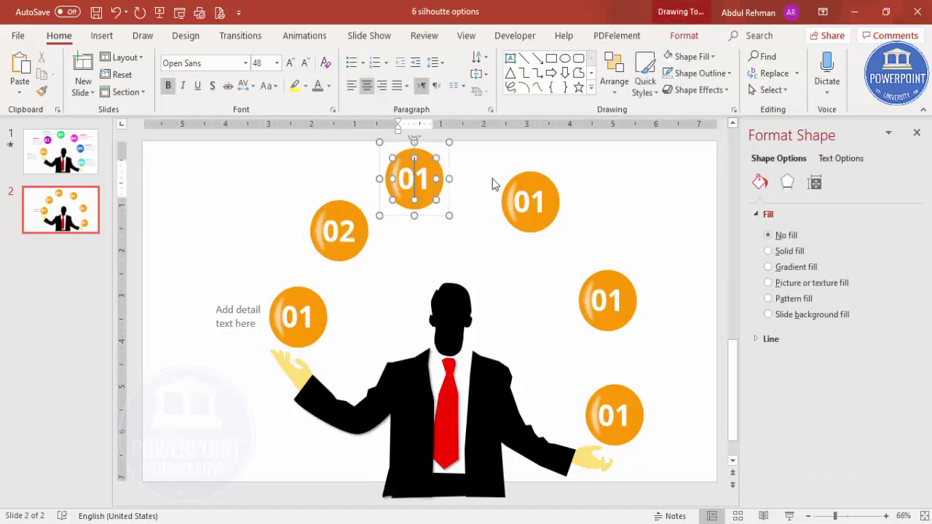
{"action": "key", "text": "BackSpace"}
{"action": "type", "text": "3"}
{"action": "key", "text": "Return"}
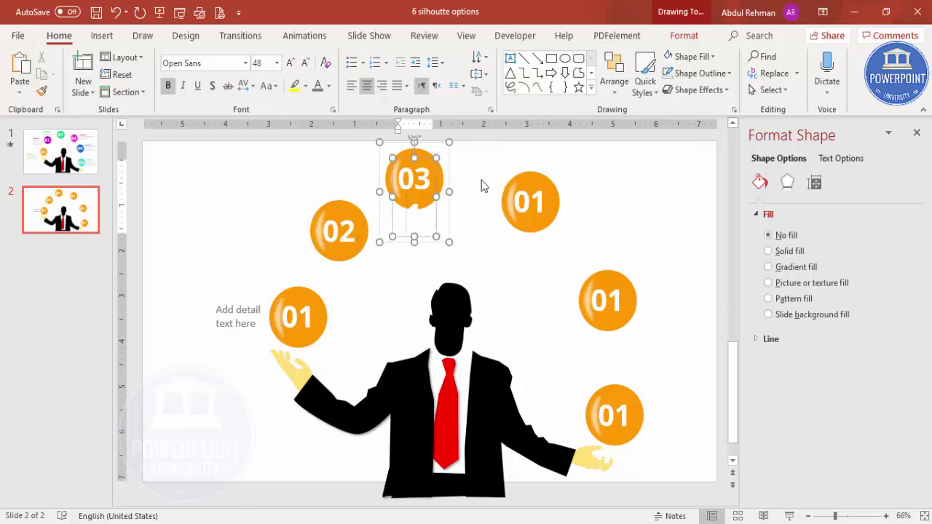
{"action": "key", "text": "ctrl+z"}
{"action": "key", "text": "BackSpace"}
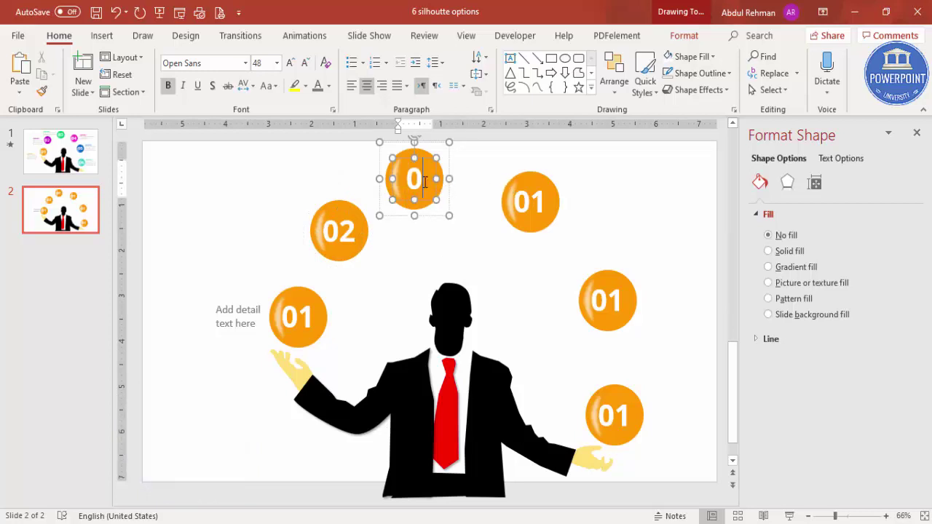
{"action": "type", "text": "3"}
Renumber the three circles descending on the right of the arc as 04, 05 and 06.
{"action": "left_click", "coordinate": [543, 195]}
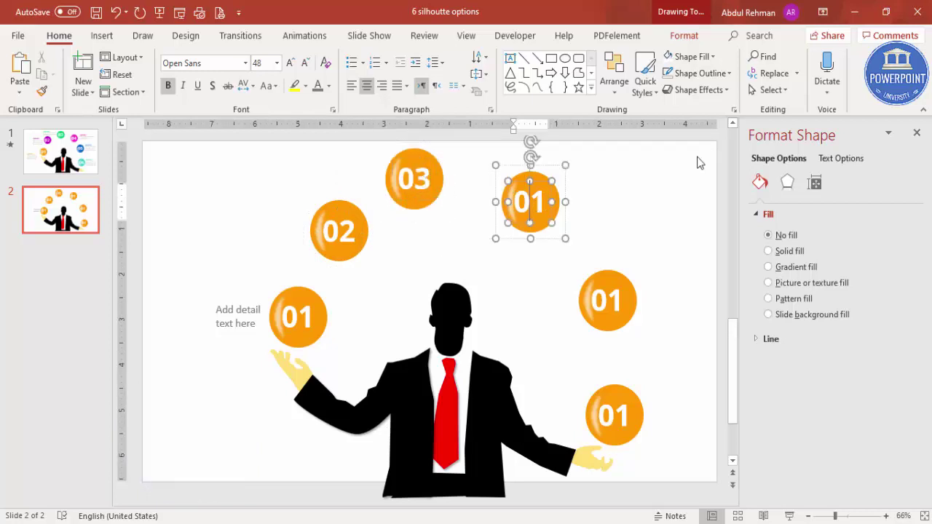
{"action": "key", "text": "BackSpace"}
{"action": "type", "text": "4"}
{"action": "left_click", "coordinate": [617, 301]}
{"action": "key", "text": "BackSpace"}
{"action": "type", "text": "5"}
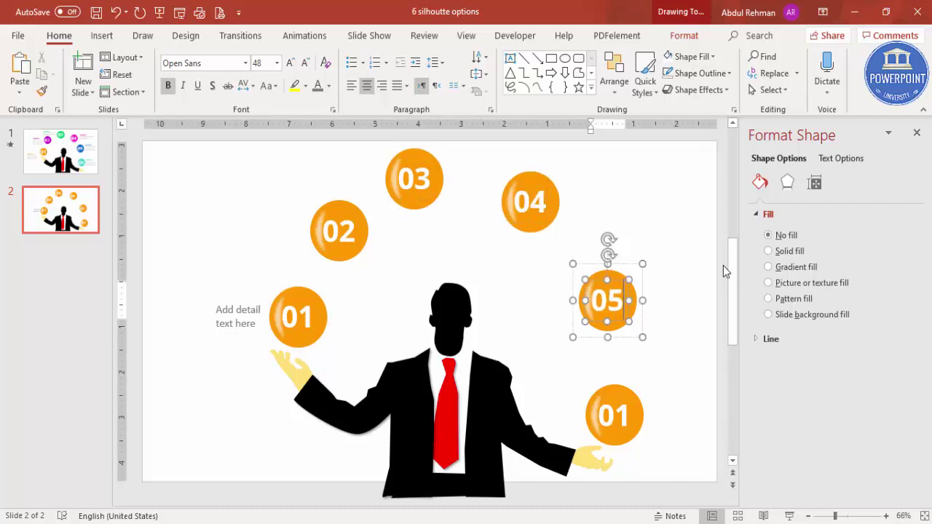
{"action": "left_click", "coordinate": [621, 419]}
{"action": "key", "text": "BackSpace"}
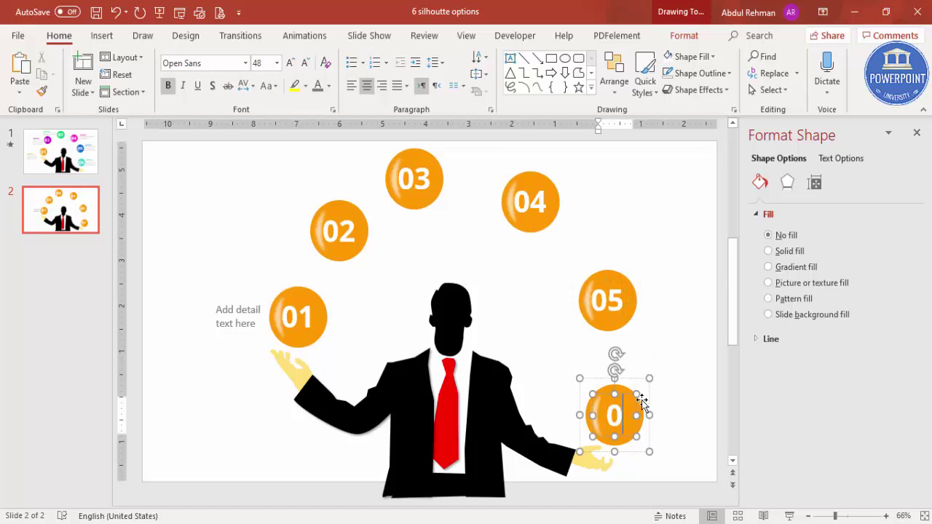
{"action": "type", "text": "6"}
Fill the 02 circle with magenta and the 03 circle with blue.
{"action": "left_click", "coordinate": [355, 212]}
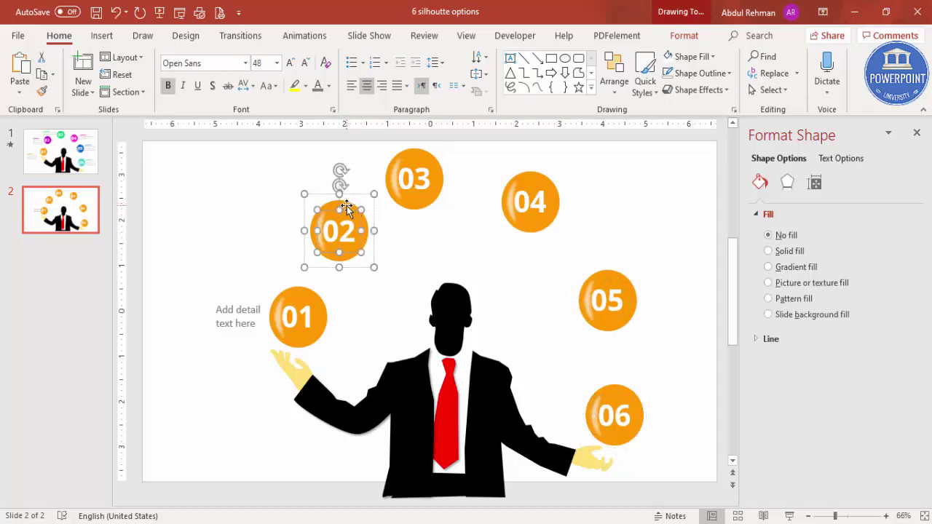
{"action": "left_click", "coordinate": [341, 209]}
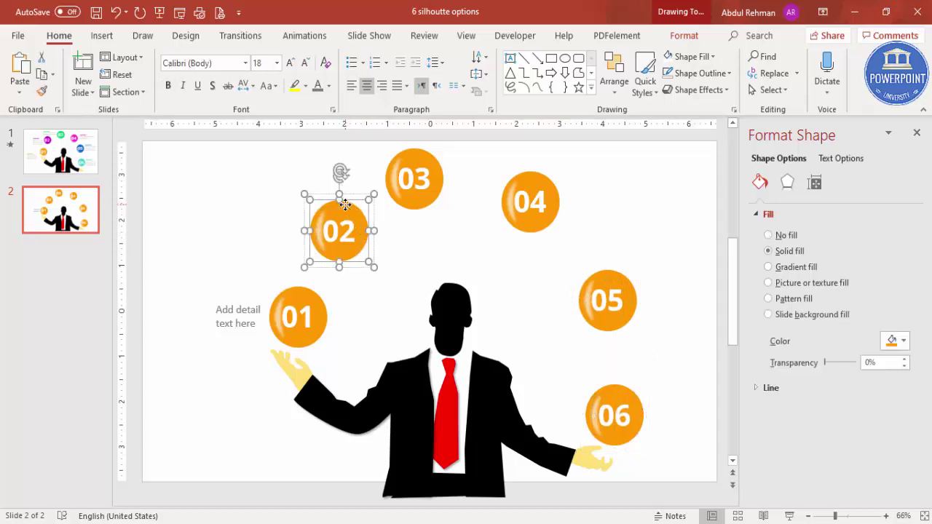
{"action": "left_click", "coordinate": [903, 340]}
{"action": "left_click", "coordinate": [866, 483]}
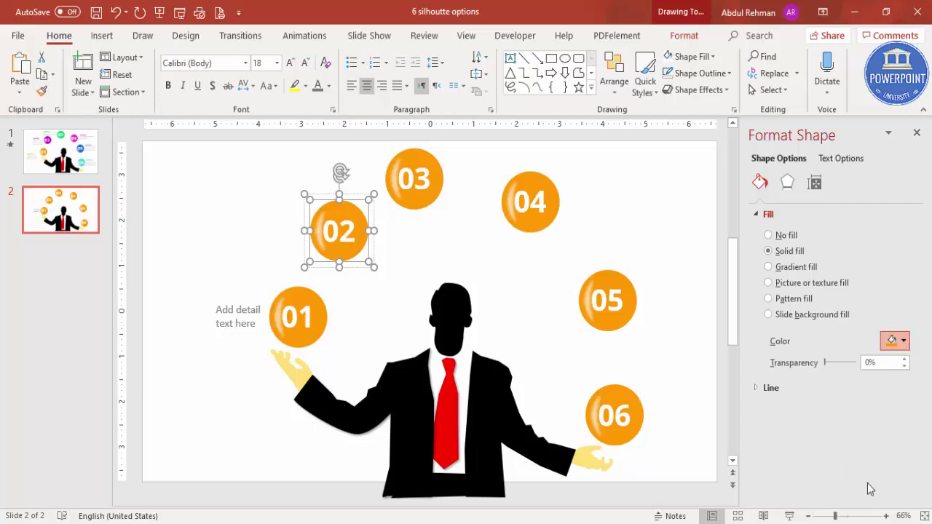
{"action": "left_click", "coordinate": [415, 155]}
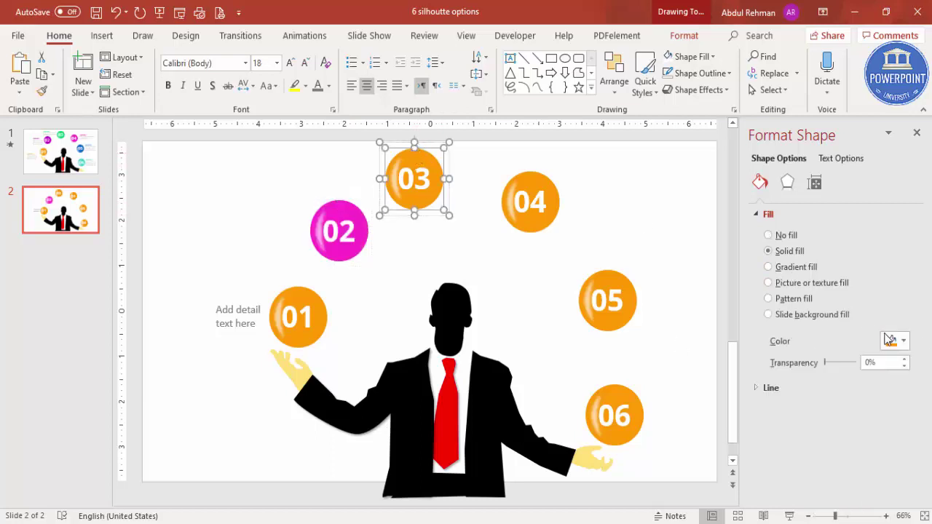
{"action": "left_click", "coordinate": [889, 340]}
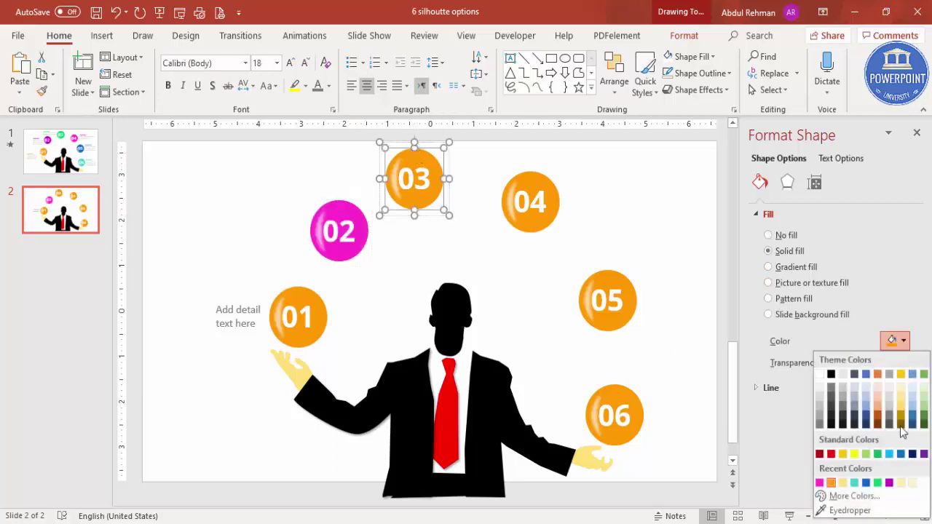
{"action": "left_click", "coordinate": [866, 482]}
Fill the 04 circle with standard red and the 05 circle with standard purple.
{"action": "left_click", "coordinate": [539, 190]}
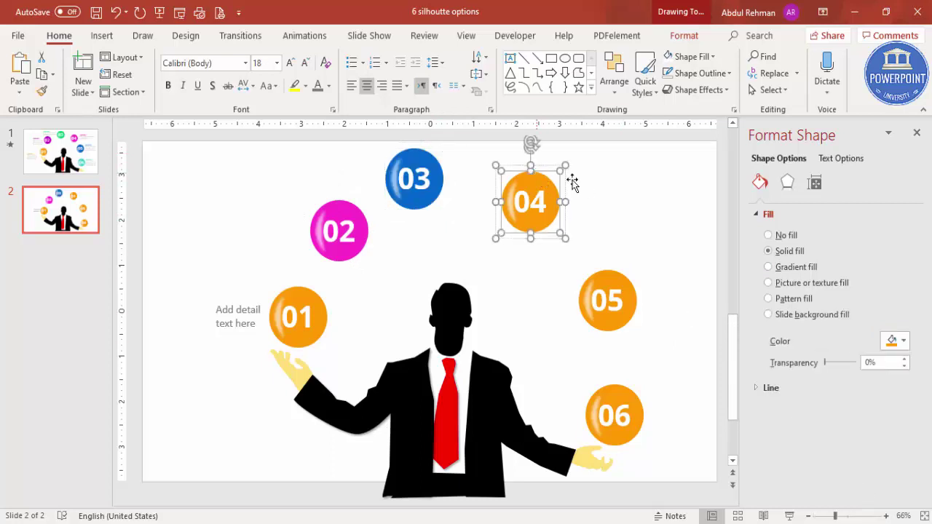
{"action": "left_click", "coordinate": [895, 340]}
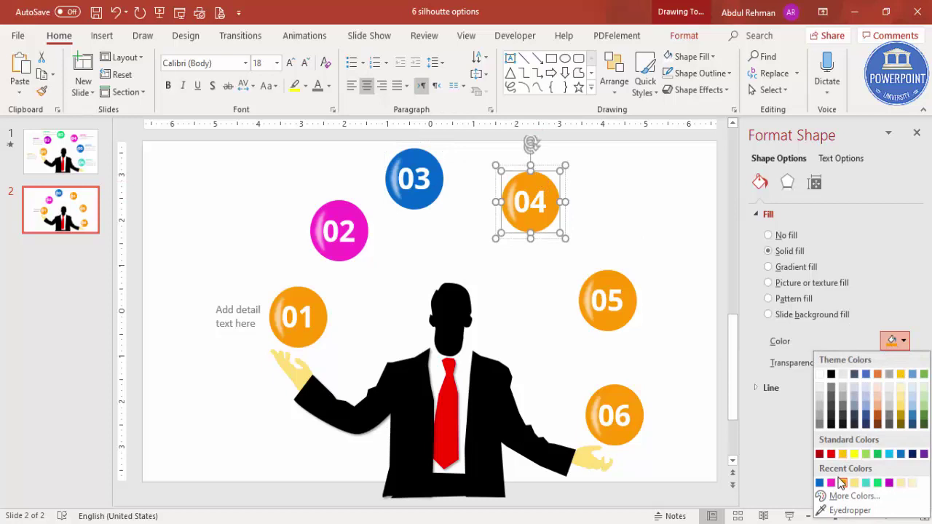
{"action": "left_click", "coordinate": [833, 455]}
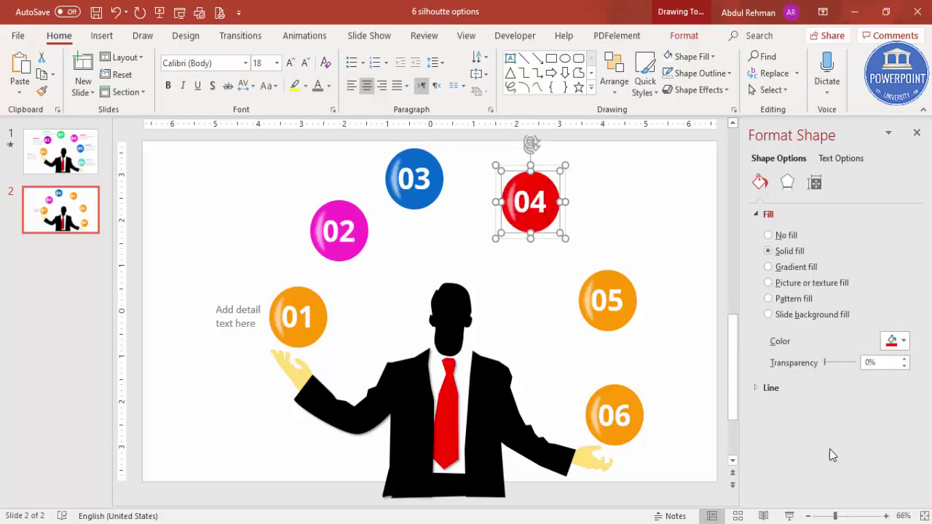
{"action": "left_click", "coordinate": [612, 283]}
{"action": "left_click", "coordinate": [902, 341]}
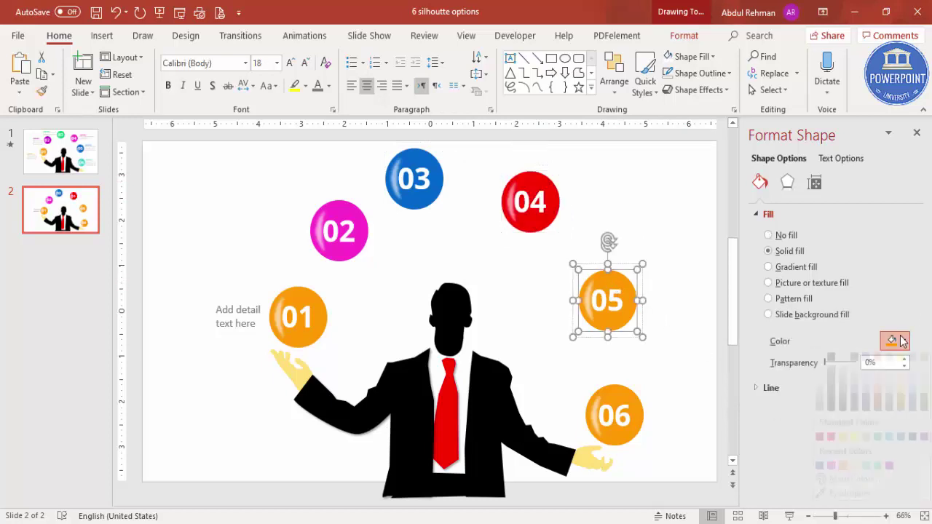
{"action": "left_click", "coordinate": [919, 450]}
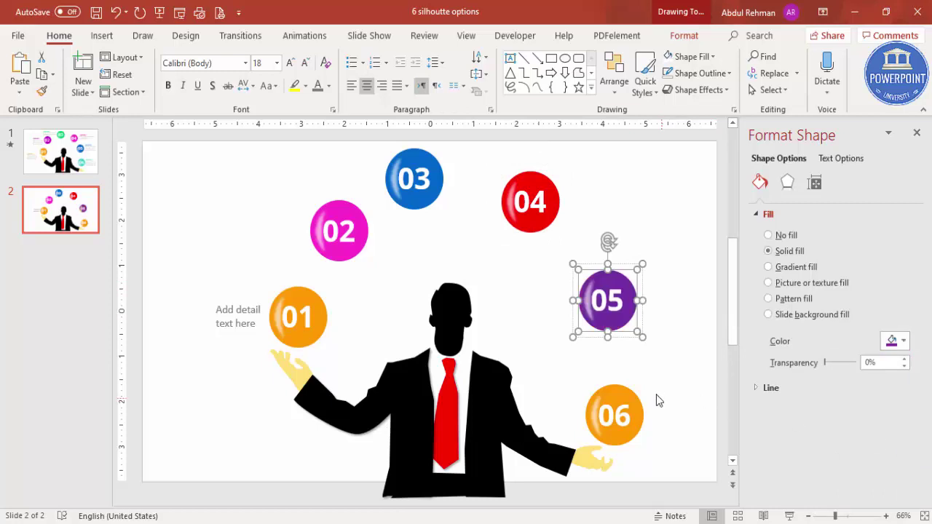
Fill the 06 circle above the lower hand with turquoise.
{"action": "left_click", "coordinate": [630, 389]}
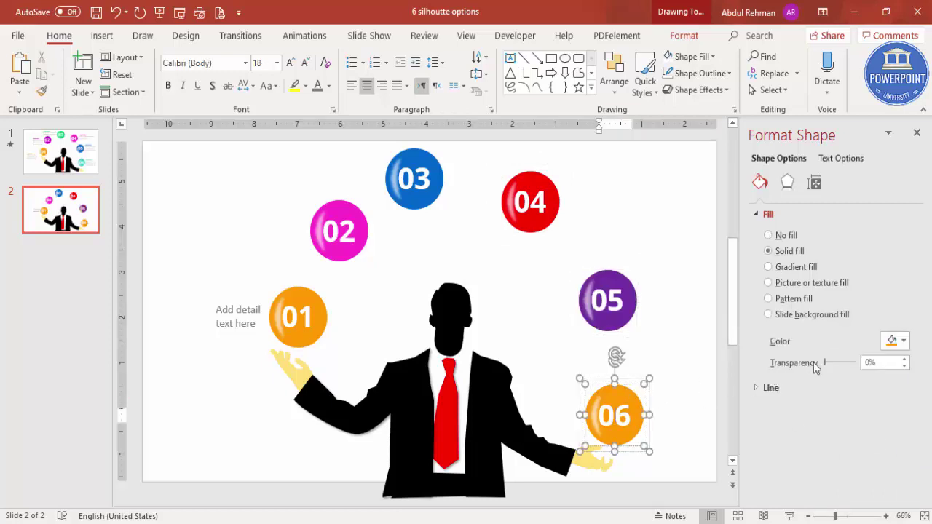
{"action": "left_click", "coordinate": [899, 341]}
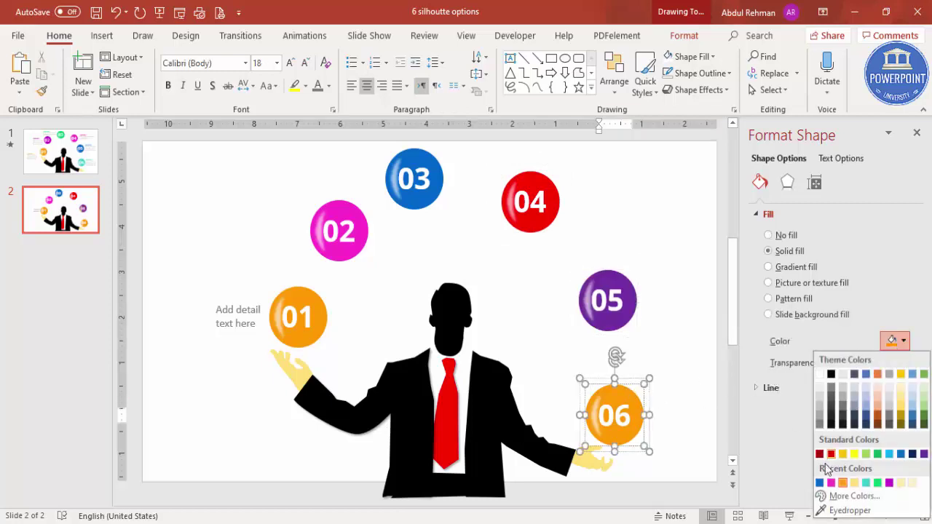
{"action": "left_click", "coordinate": [866, 483]}
{"action": "left_click", "coordinate": [387, 288]}
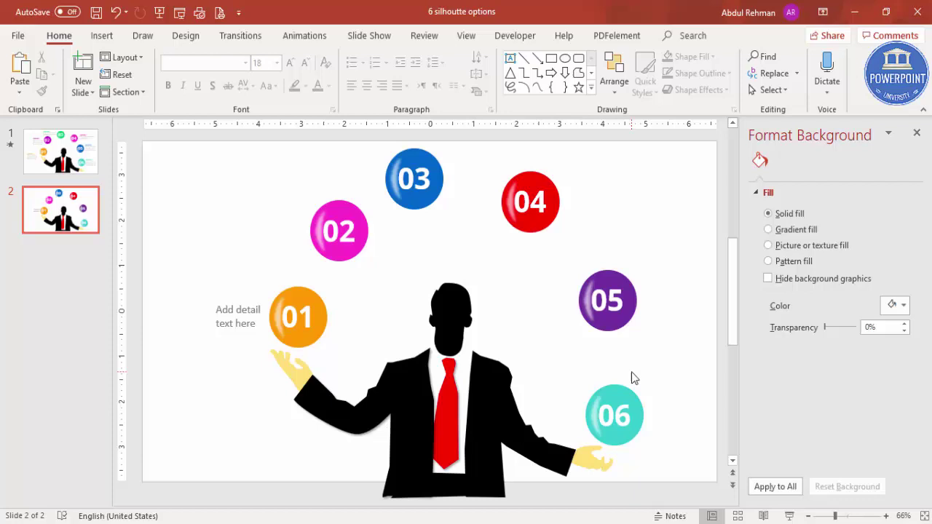
Copy the "Add detail text here" box to the left of circles 02 and 03 and to the right of circles 04, 05 and 06.
{"action": "left_click", "coordinate": [249, 298]}
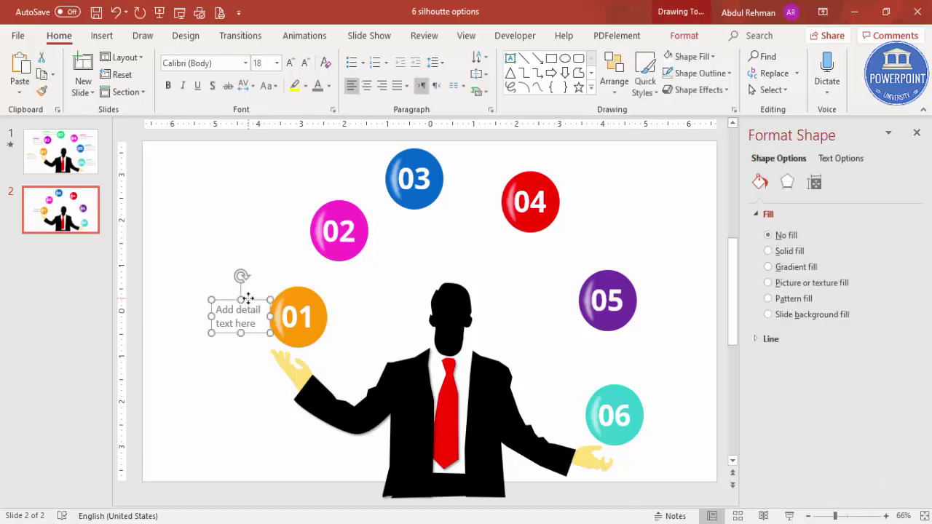
{"action": "left_click_drag", "start_coordinate": [248, 298], "coordinate": [560, 279]}
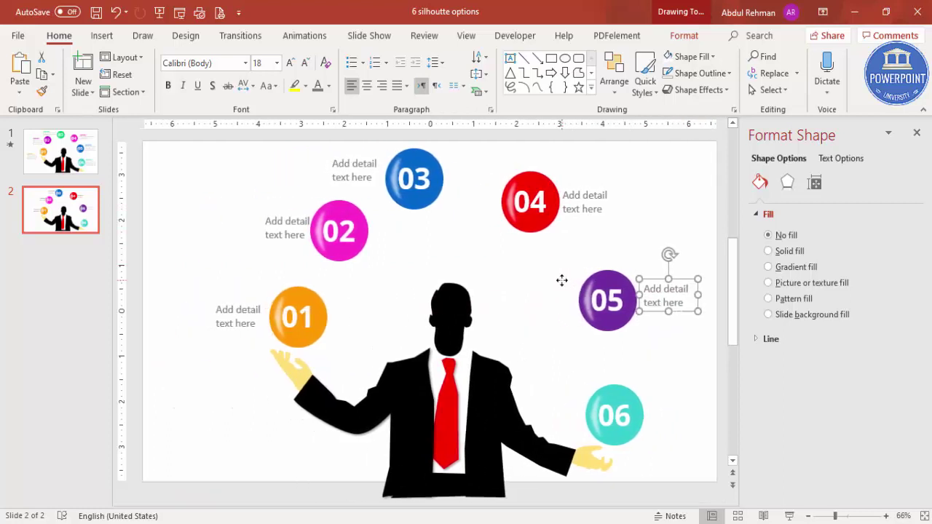
{"action": "left_click_drag", "start_coordinate": [707, 358], "coordinate": [634, 384]}
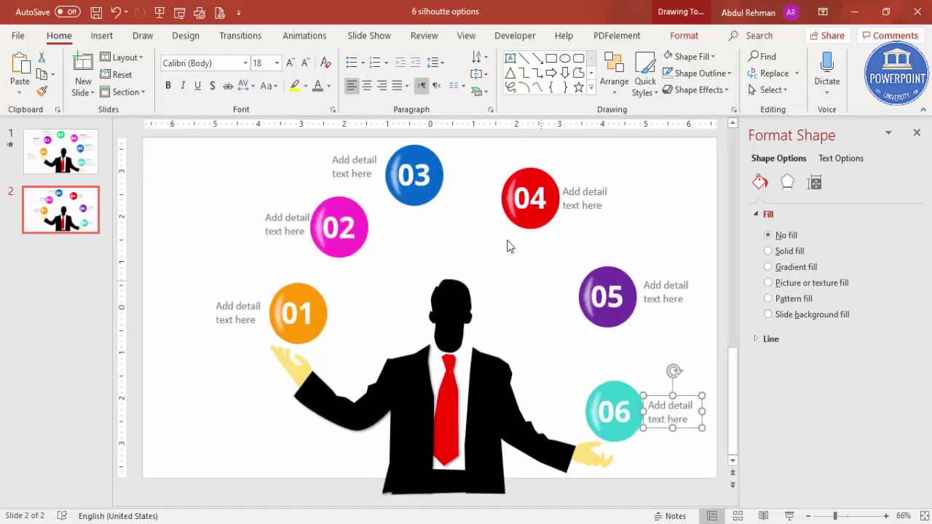
Shift the 03 circle and its detail text box slightly right and down to even out the arc.
{"action": "mouse_move", "coordinate": [432, 150]}
{"action": "left_mouse_down"}
{"action": "mouse_move", "coordinate": [440, 153]}
{"action": "mouse_move", "coordinate": [431, 150]}
{"action": "left_mouse_up"}
{"action": "left_click", "coordinate": [374, 150]}
{"action": "left_click_drag", "start_coordinate": [374, 150], "coordinate": [385, 148]}
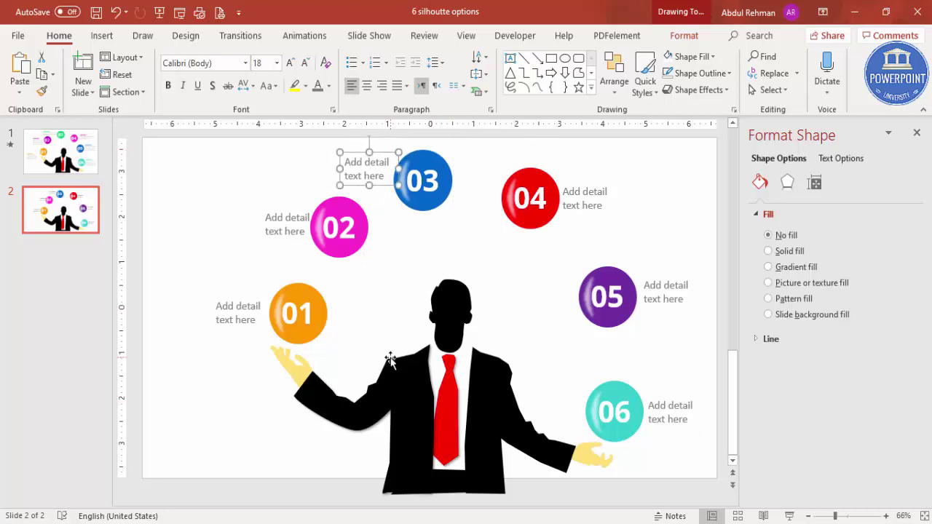
{"action": "left_click", "coordinate": [569, 398]}
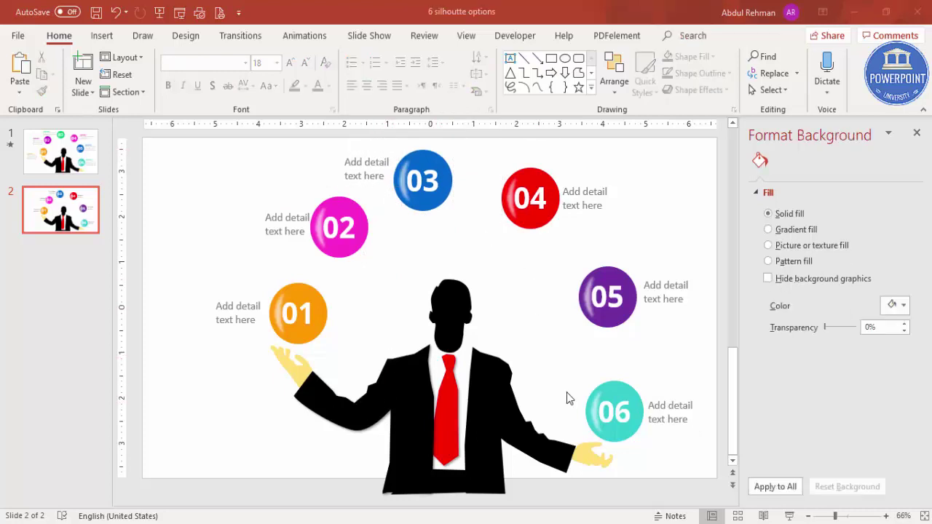
Fill the figure's head, both jacket halves and the waist piece with standard dark blue.
{"action": "left_click", "coordinate": [410, 378]}
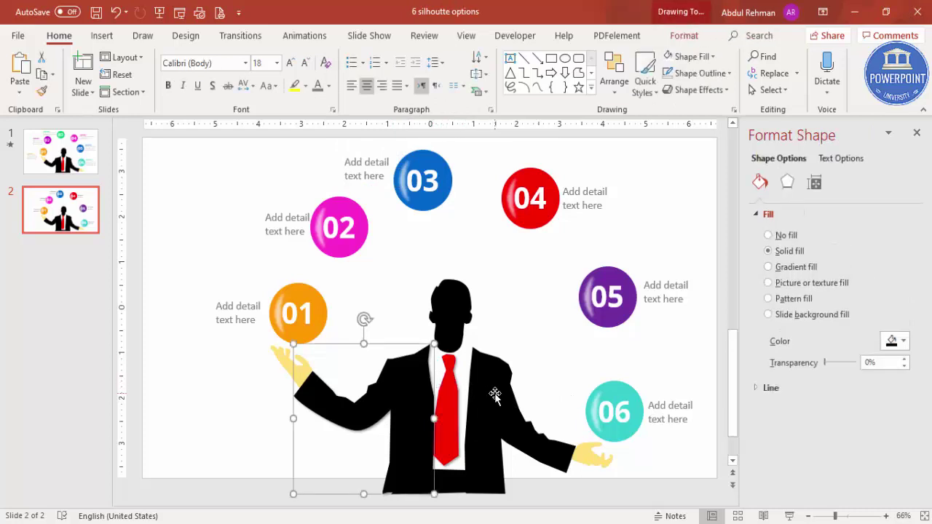
{"action": "left_click", "coordinate": [483, 380], "text": "shift"}
{"action": "left_click", "coordinate": [461, 326], "text": "shift"}
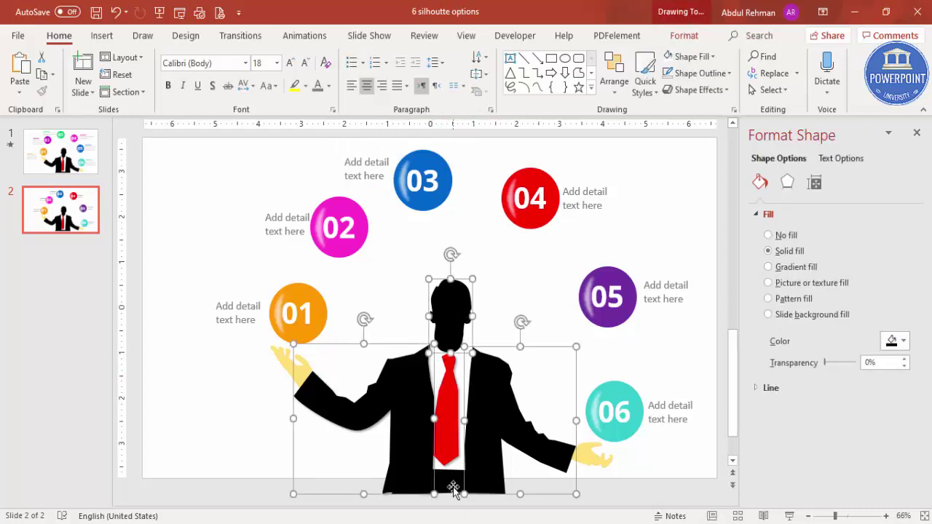
{"action": "left_click", "coordinate": [453, 488], "text": "shift"}
{"action": "left_click", "coordinate": [682, 37]}
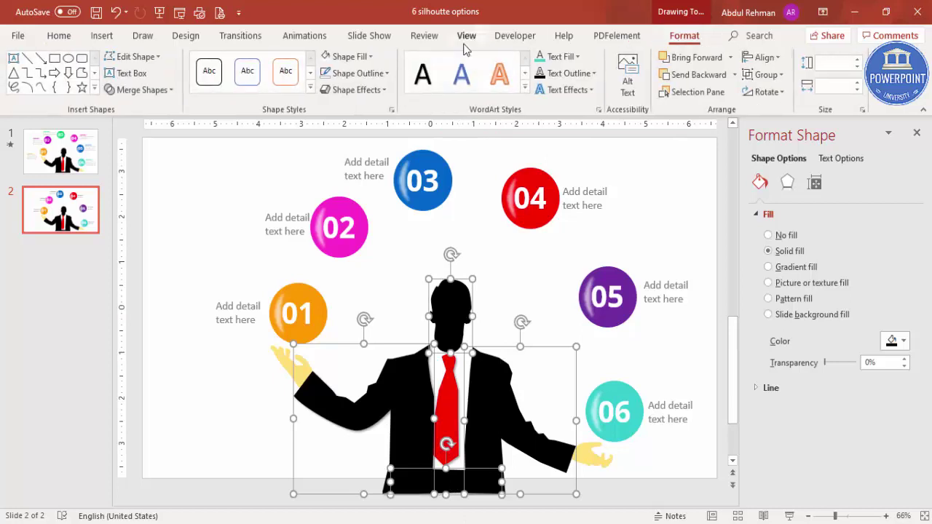
{"action": "left_click", "coordinate": [352, 56]}
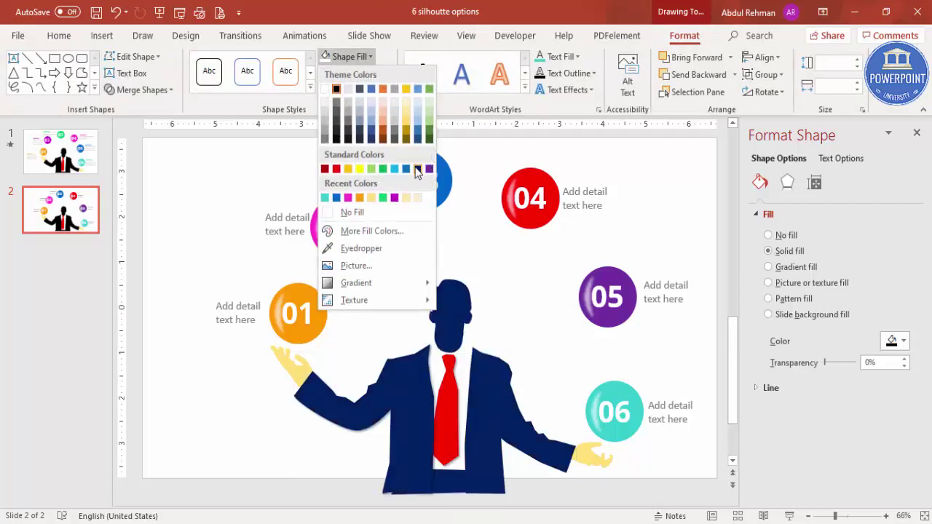
{"action": "left_click", "coordinate": [418, 169]}
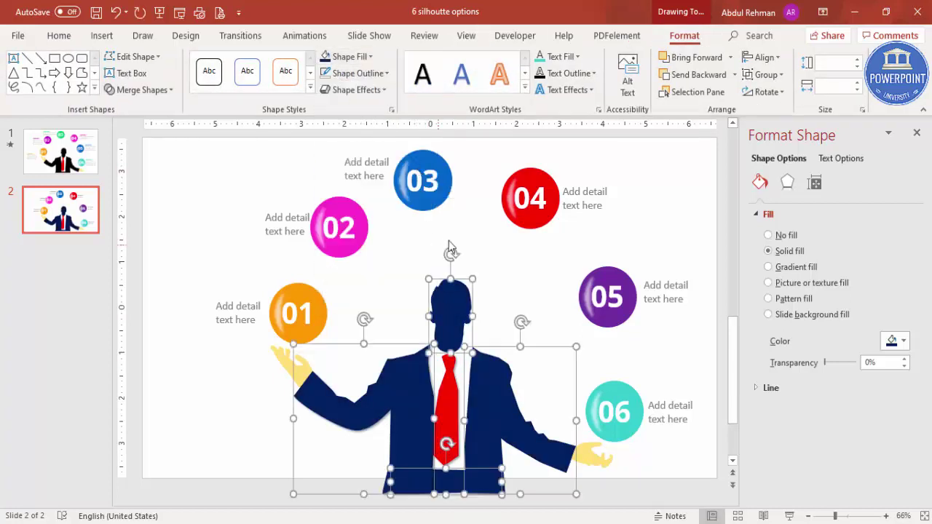
Fill the figure's tie with orange and close the formatting pane.
{"action": "left_click", "coordinate": [448, 375]}
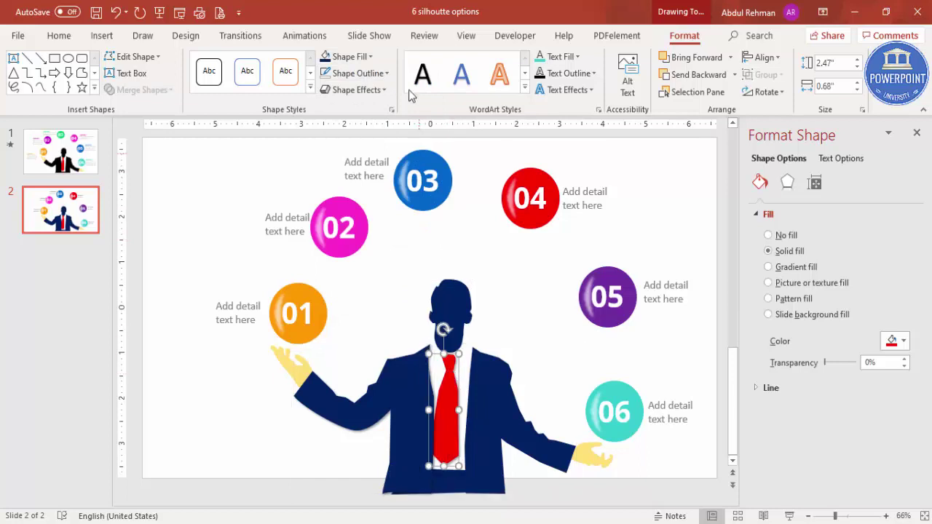
{"action": "left_click", "coordinate": [350, 57]}
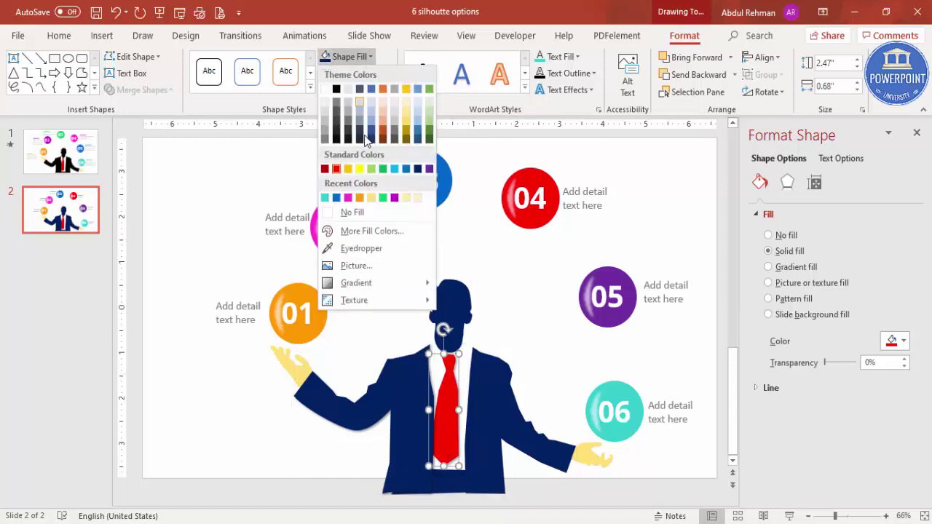
{"action": "left_click", "coordinate": [359, 198]}
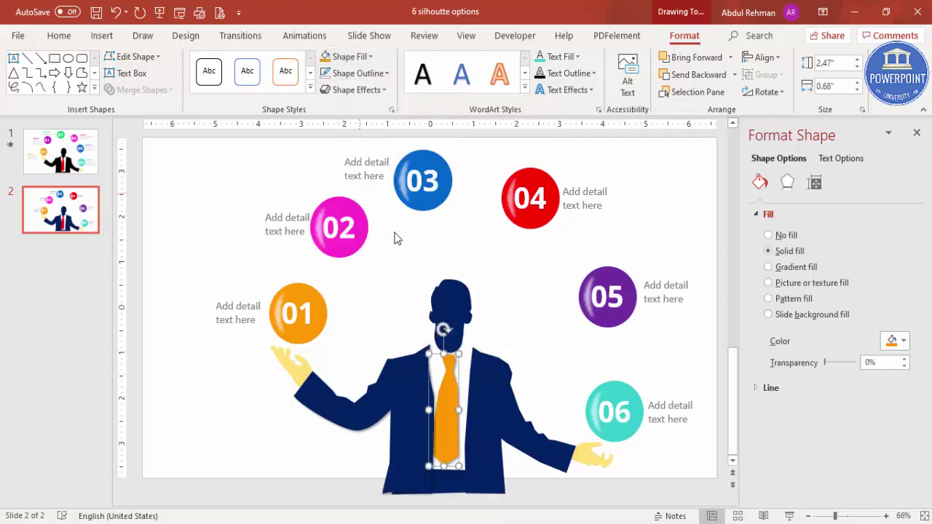
{"action": "left_click", "coordinate": [514, 356]}
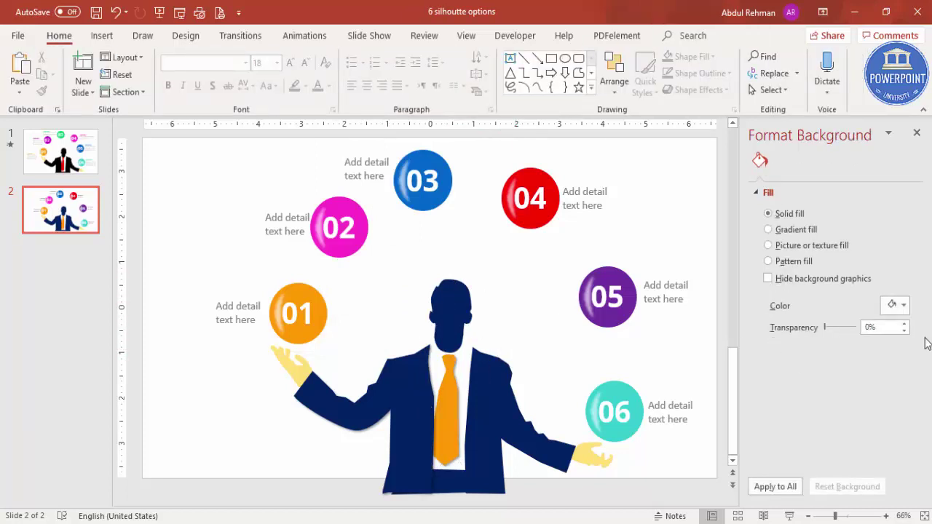
{"action": "left_click", "coordinate": [917, 134]}
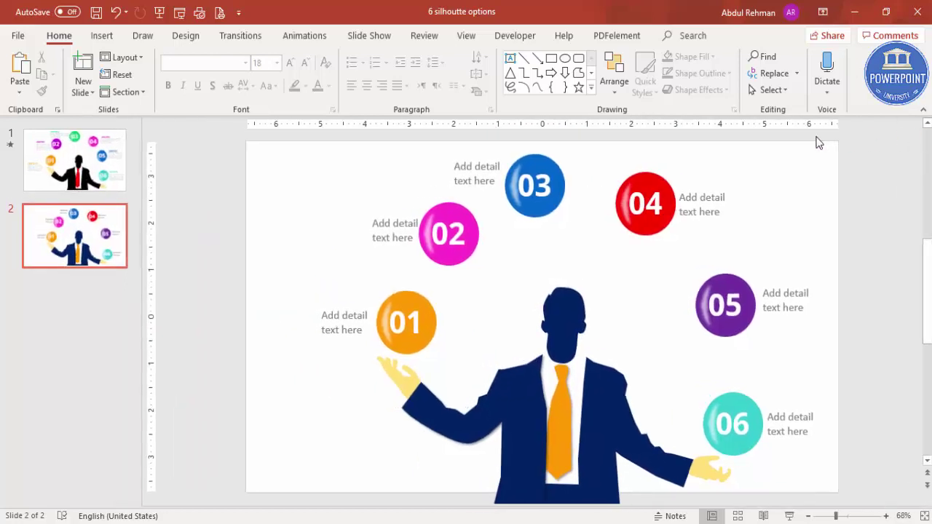
Display the Animation Pane and give the 01 circle a Peek In entrance effect.
{"action": "left_click", "coordinate": [315, 36]}
{"action": "left_click", "coordinate": [641, 59]}
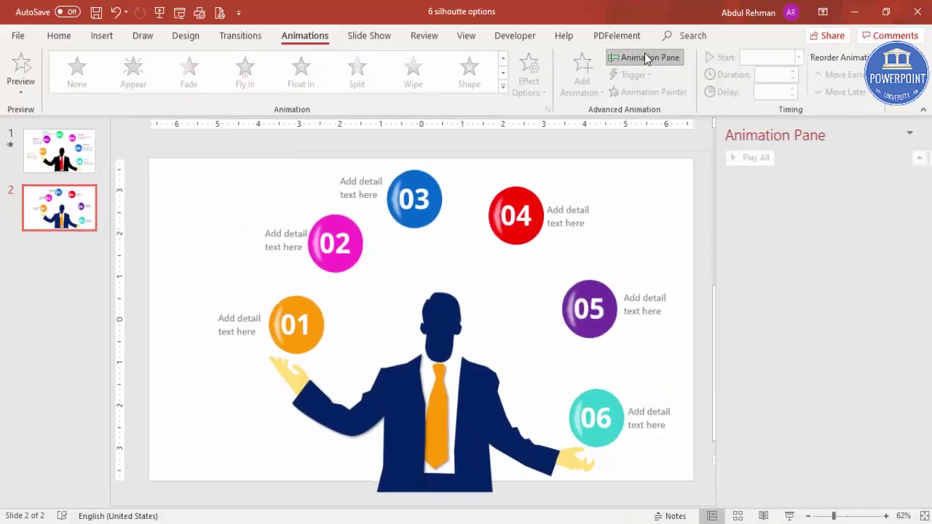
{"action": "left_click", "coordinate": [292, 307]}
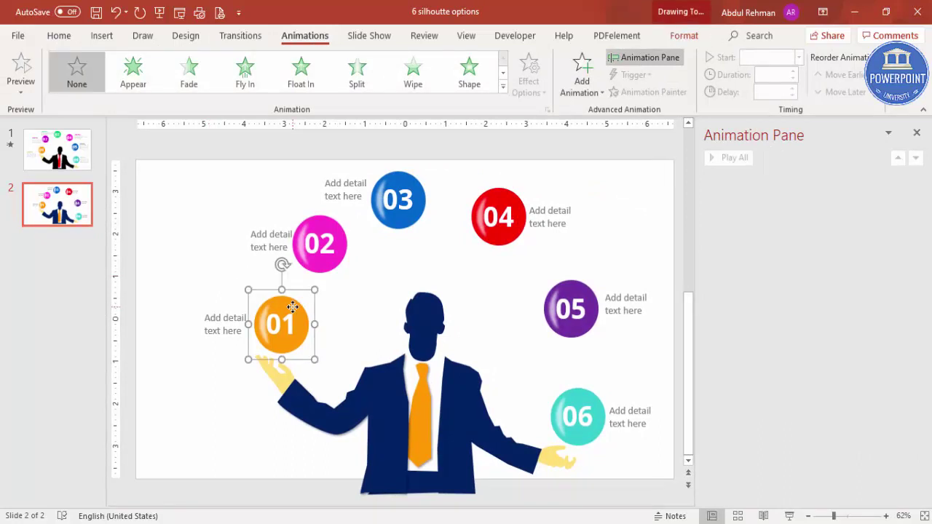
{"action": "left_click", "coordinate": [579, 91]}
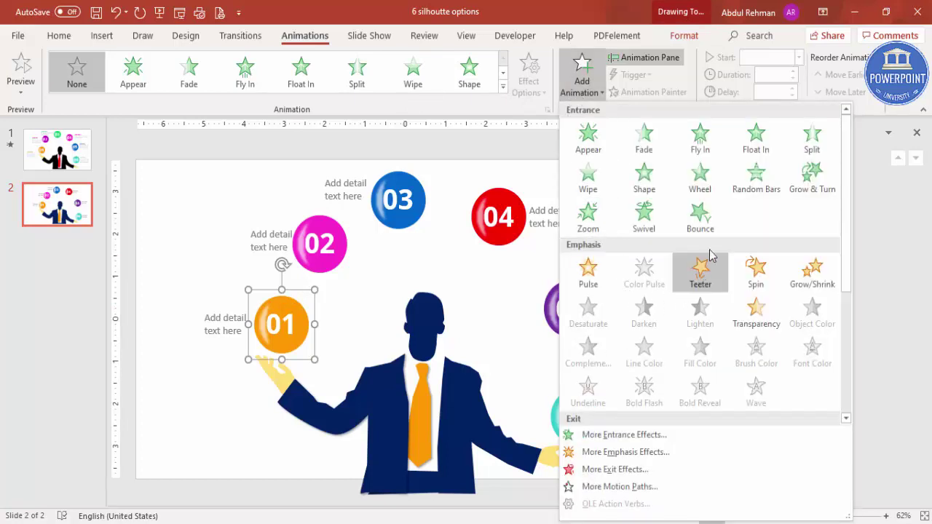
{"action": "left_click", "coordinate": [763, 153]}
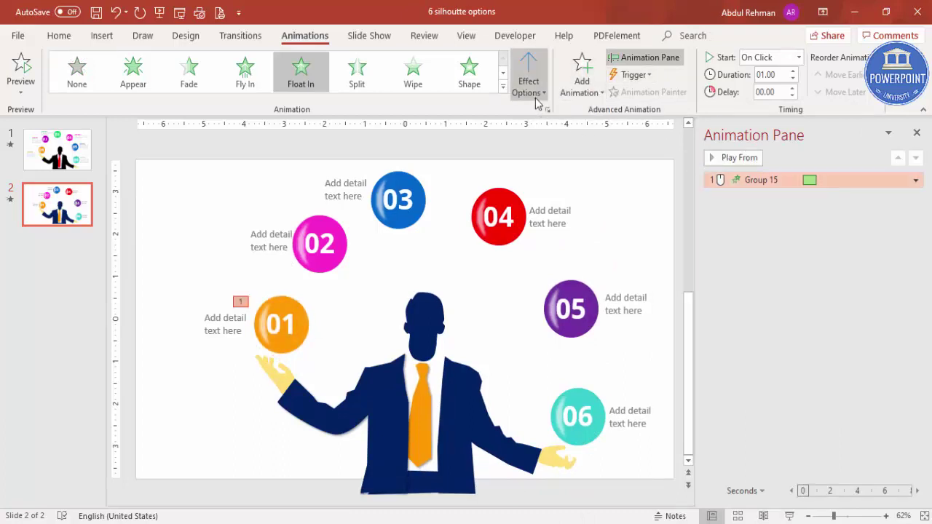
{"action": "left_click", "coordinate": [502, 87]}
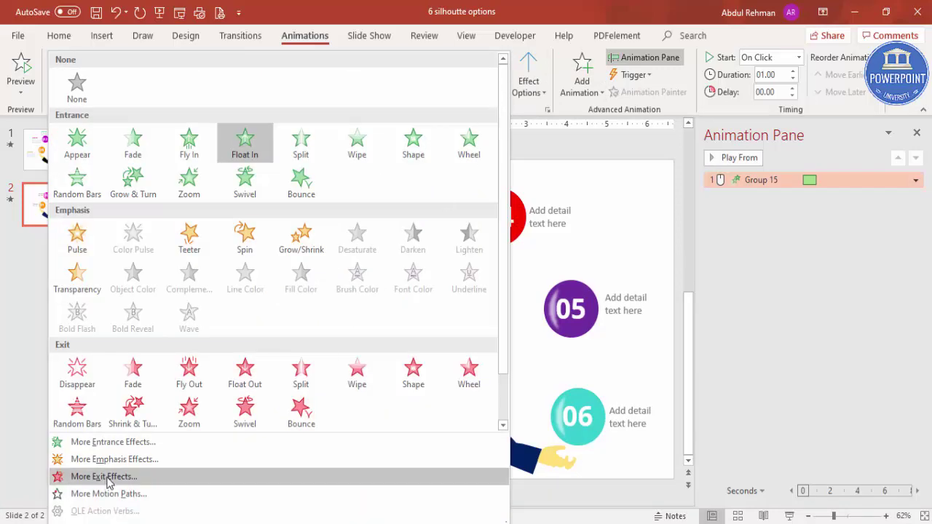
{"action": "left_click", "coordinate": [130, 441]}
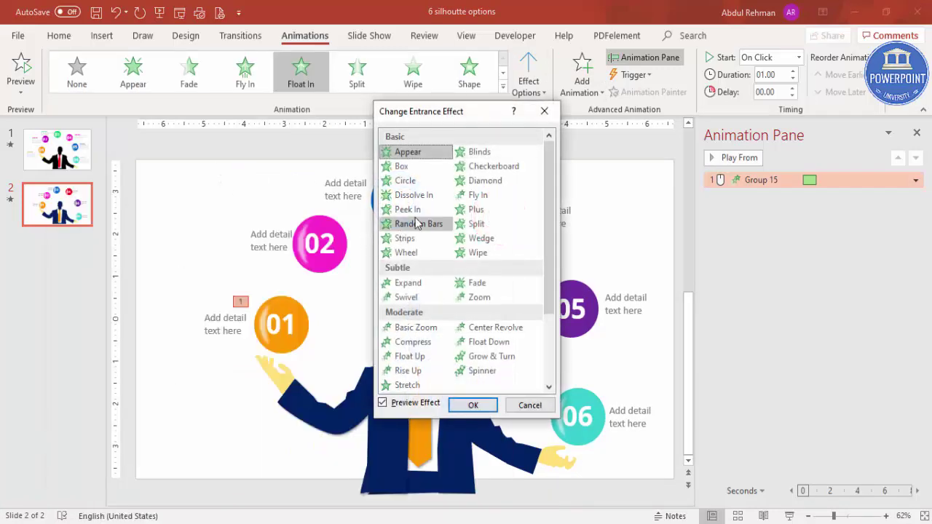
{"action": "left_click", "coordinate": [408, 209]}
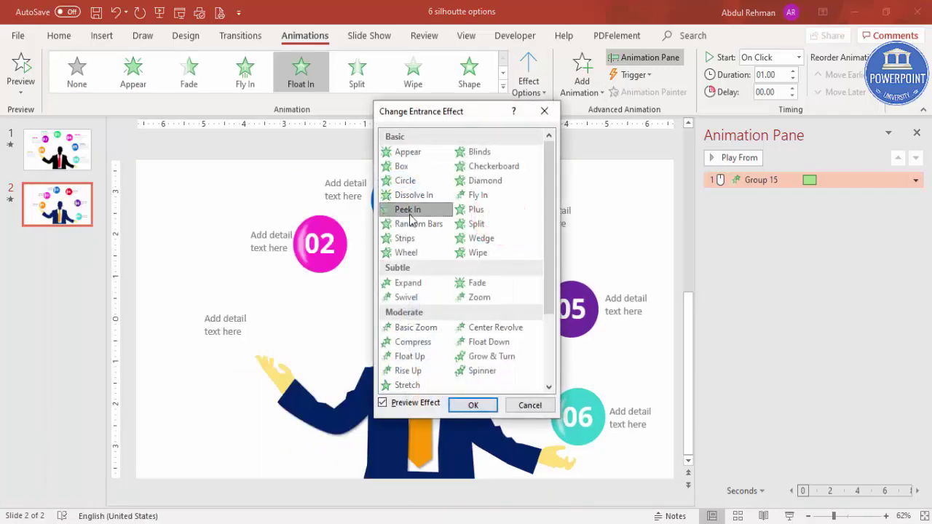
{"action": "left_click", "coordinate": [473, 405]}
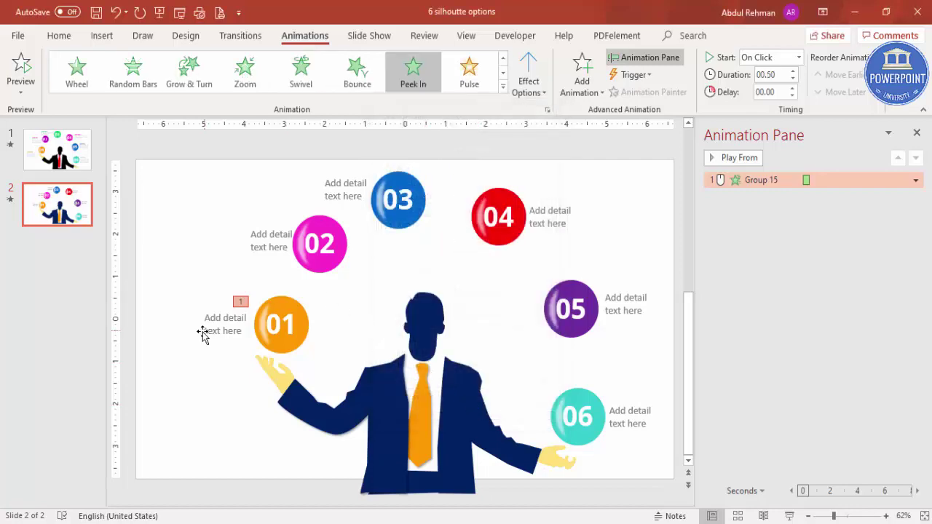
Add a Stretch entrance effect to the detail text box beside the 01 circle.
{"action": "left_click", "coordinate": [215, 313]}
{"action": "left_click", "coordinate": [581, 77]}
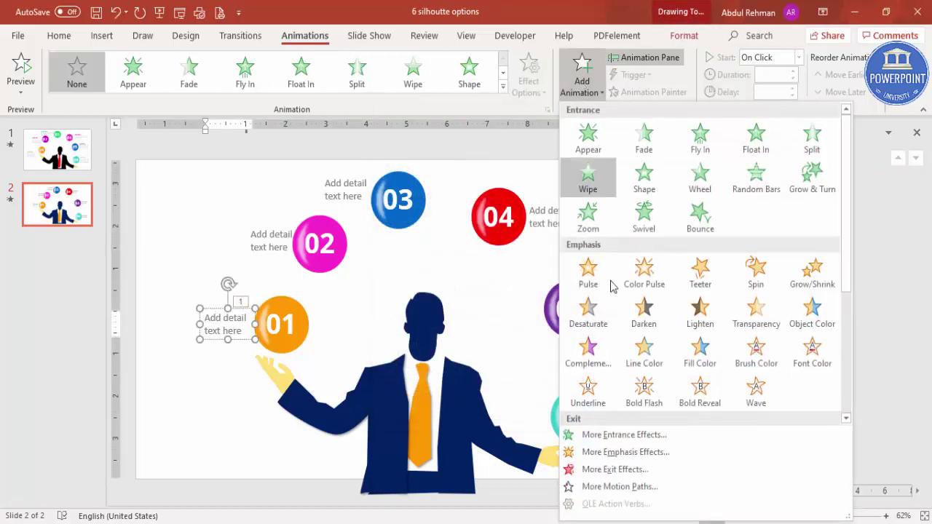
{"action": "left_click", "coordinate": [623, 435]}
{"action": "left_click", "coordinate": [397, 385]}
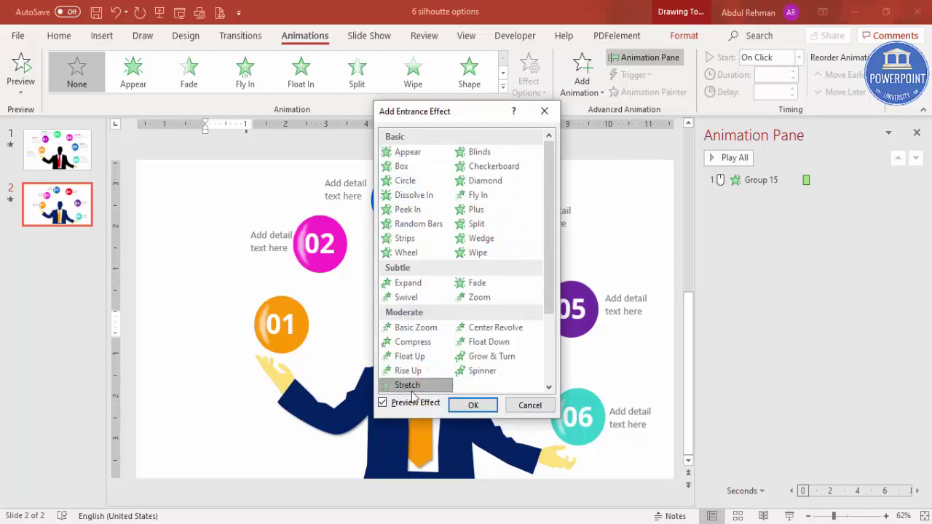
{"action": "left_click", "coordinate": [474, 405]}
Make the 01 text's Stretch effect come from the right and start After Previous.
{"action": "left_click", "coordinate": [528, 80]}
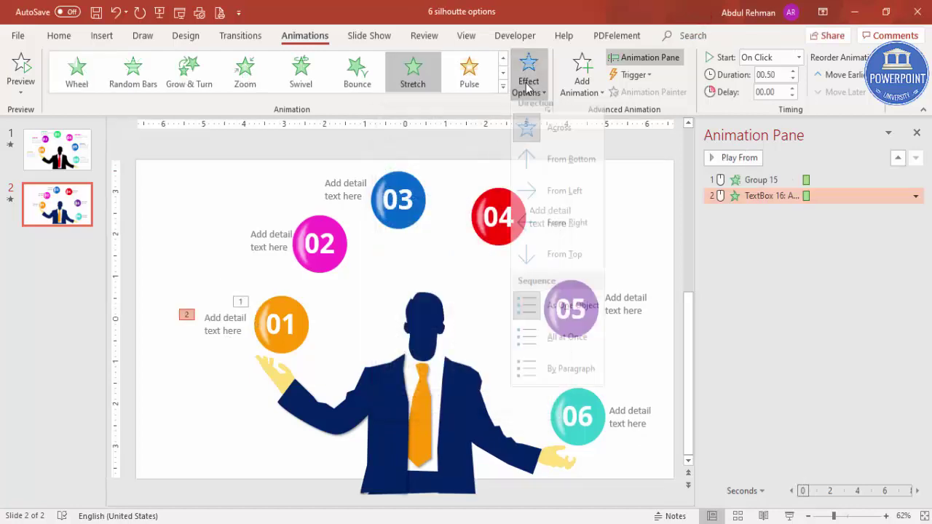
{"action": "left_click", "coordinate": [566, 232]}
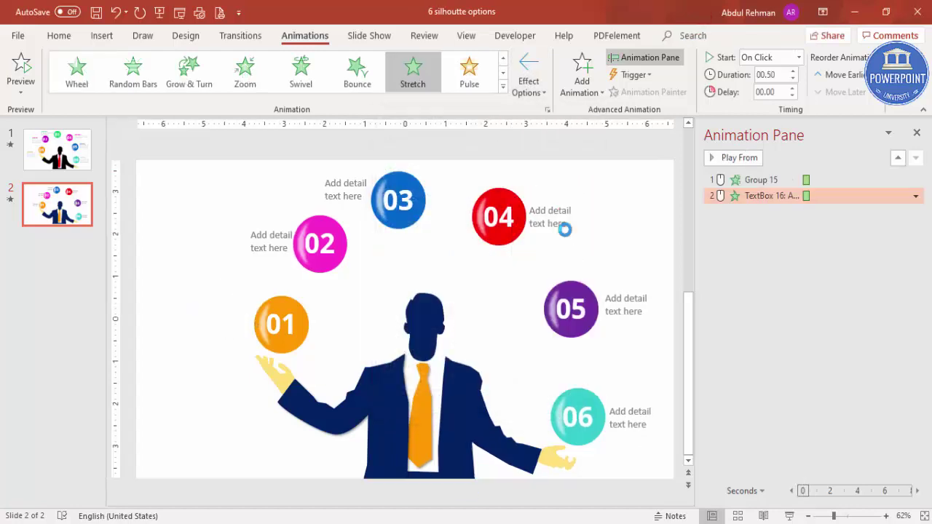
{"action": "left_click", "coordinate": [799, 57]}
{"action": "left_click", "coordinate": [769, 109]}
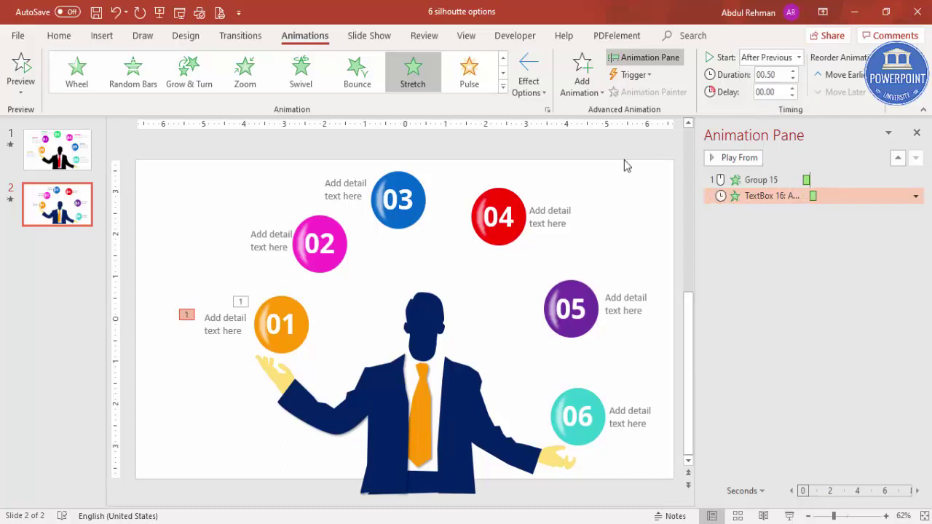
Copy the animations of the 01 circle and its detail text to the 02 circle and its text with Animation Painter.
{"action": "left_click", "coordinate": [281, 305]}
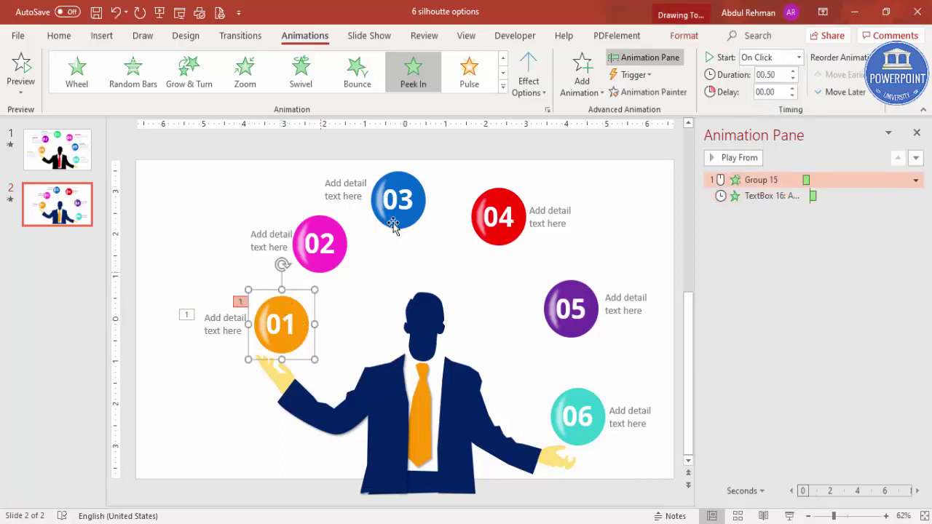
{"action": "left_click", "coordinate": [342, 221]}
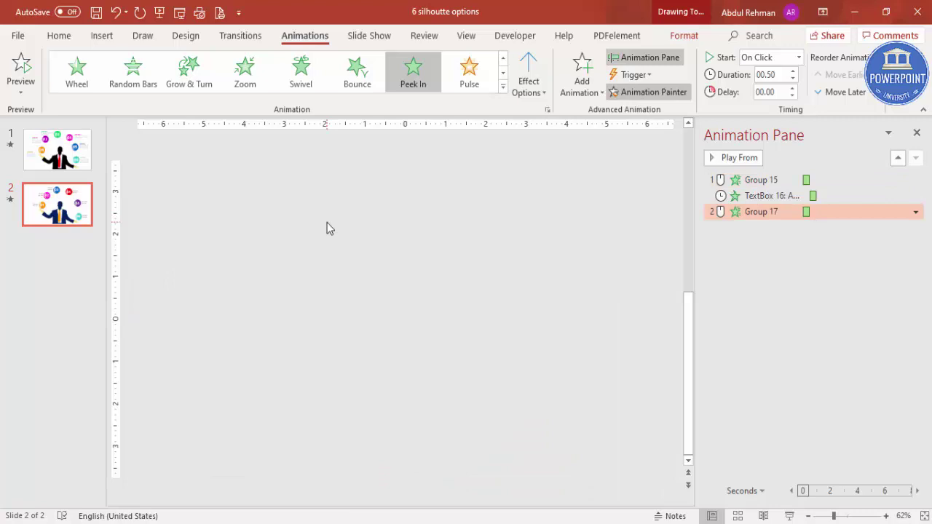
{"action": "left_click", "coordinate": [219, 321]}
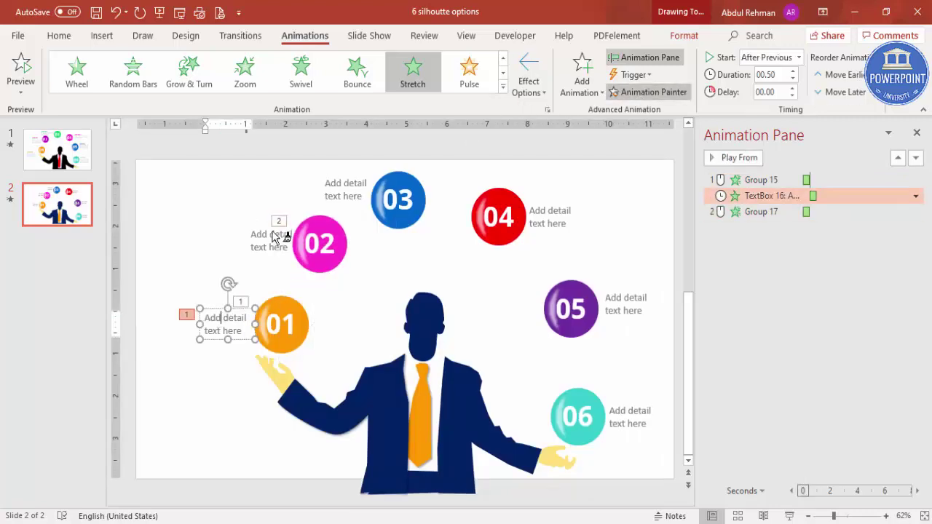
{"action": "left_click", "coordinate": [269, 241]}
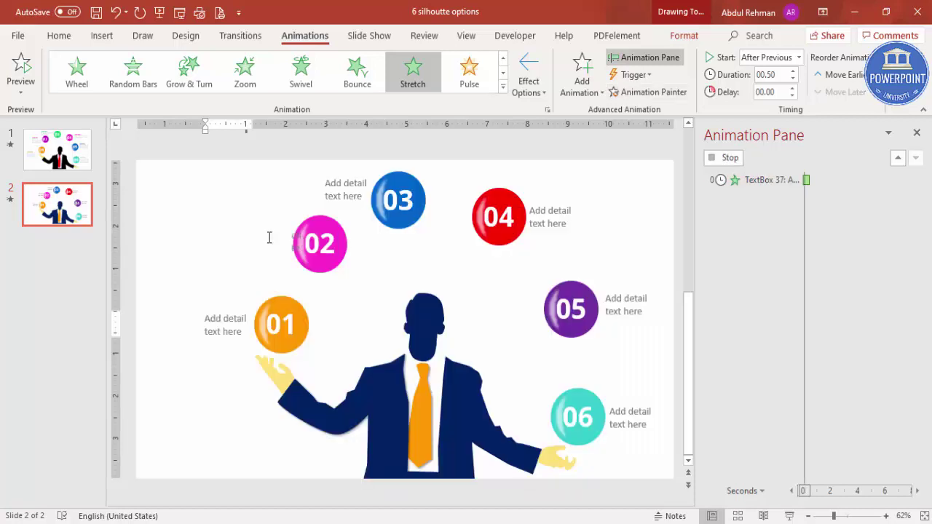
Copy the animations of the 02 circle and its detail text to the 03 circle and its text with Animation Painter.
{"action": "left_click", "coordinate": [319, 229]}
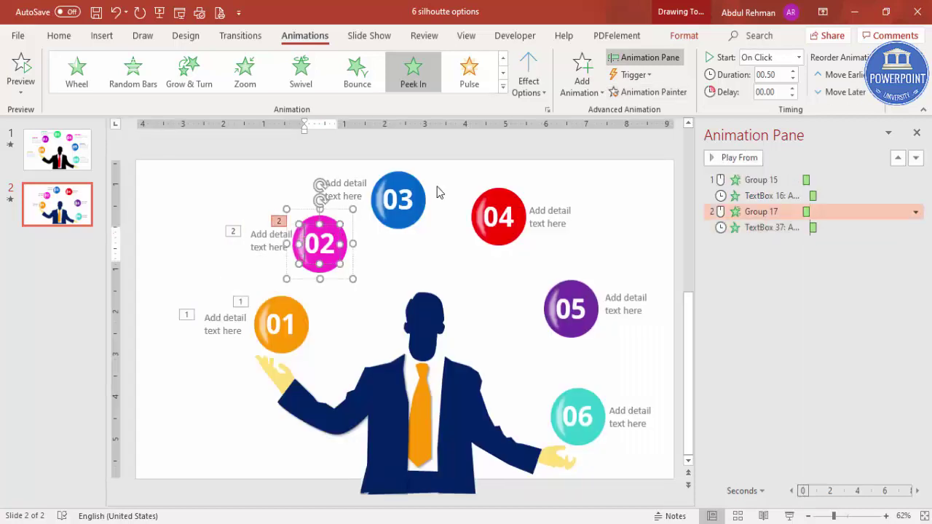
{"action": "left_click", "coordinate": [677, 93]}
{"action": "left_click", "coordinate": [398, 174]}
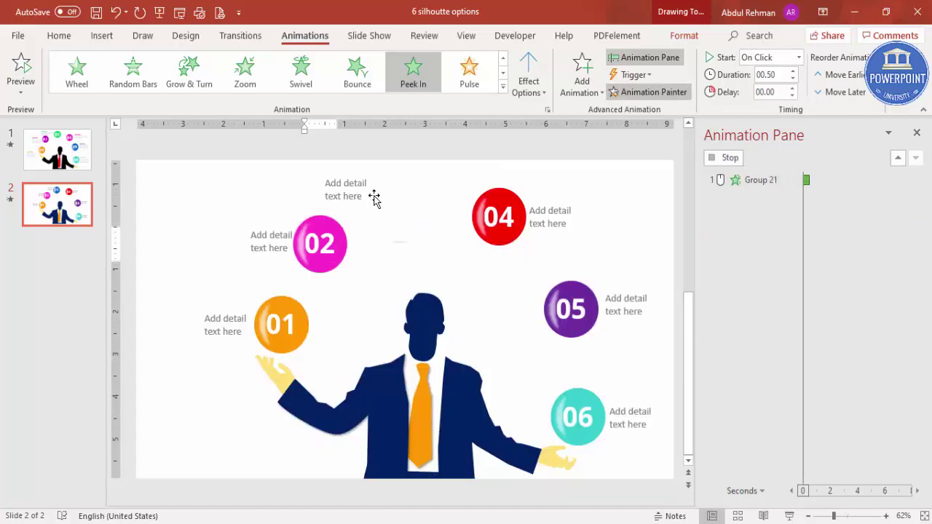
{"action": "left_click", "coordinate": [275, 234]}
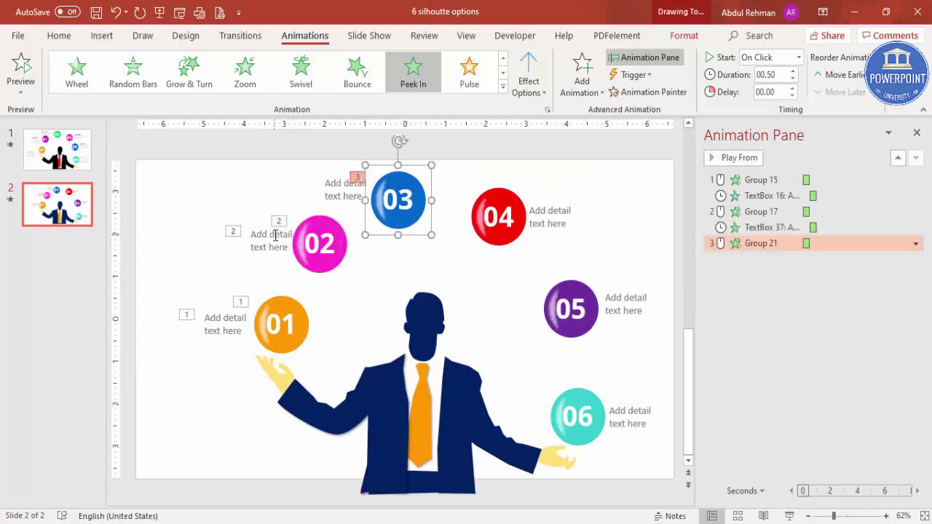
{"action": "left_click", "coordinate": [627, 93]}
{"action": "left_click", "coordinate": [336, 195]}
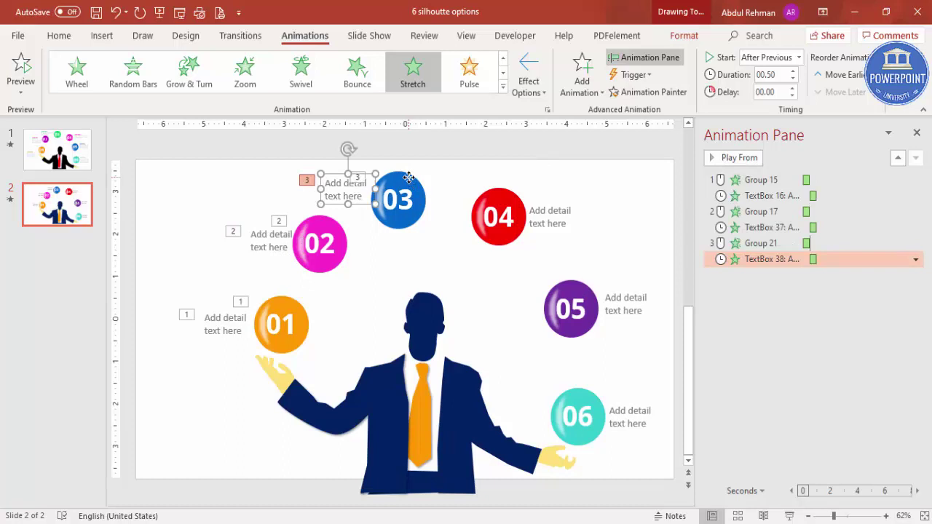
Copy the 03 circle's Peek In animation to the 04 circle and set its direction to From Top.
{"action": "left_click", "coordinate": [408, 178]}
{"action": "left_click", "coordinate": [495, 196]}
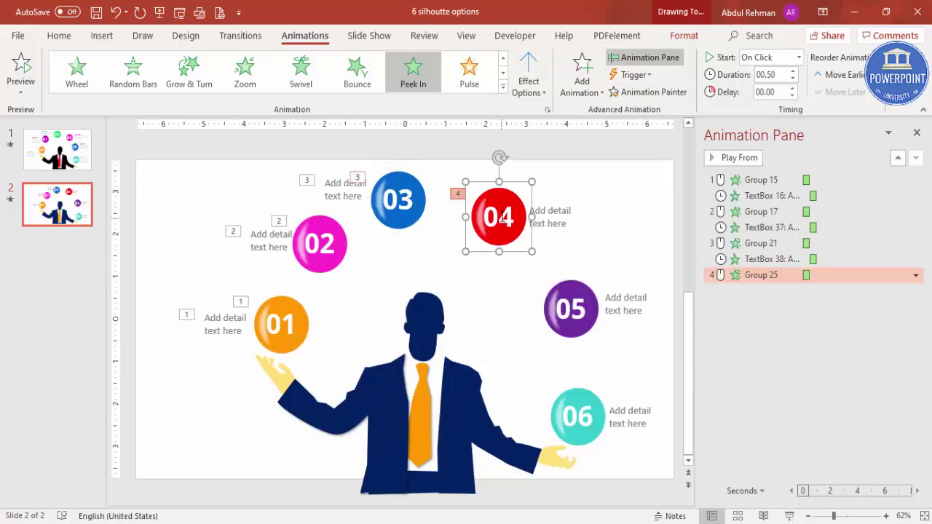
{"action": "left_click", "coordinate": [529, 83]}
{"action": "left_click", "coordinate": [561, 227]}
Copy the 03 text's Stretch animation to the 04 detail text and set its direction to From Left.
{"action": "left_click", "coordinate": [345, 186]}
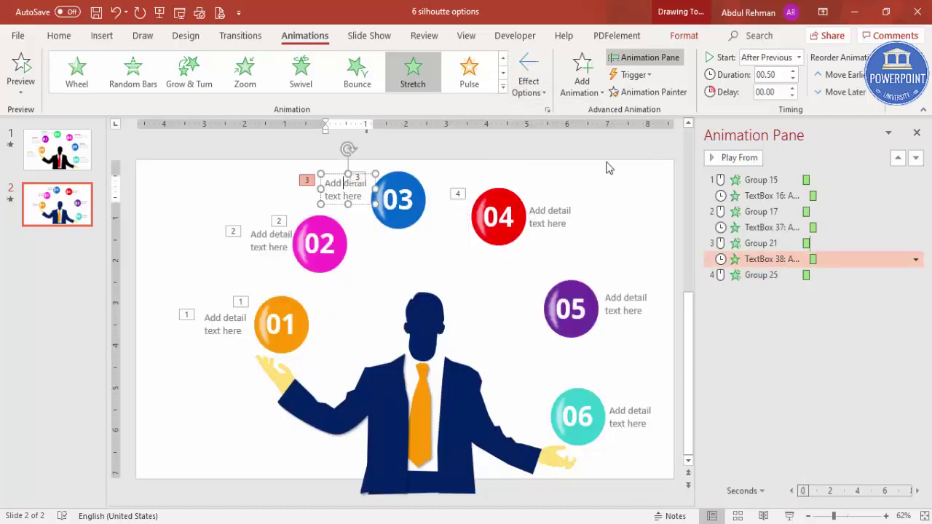
{"action": "left_click", "coordinate": [551, 210]}
{"action": "left_click", "coordinate": [544, 92]}
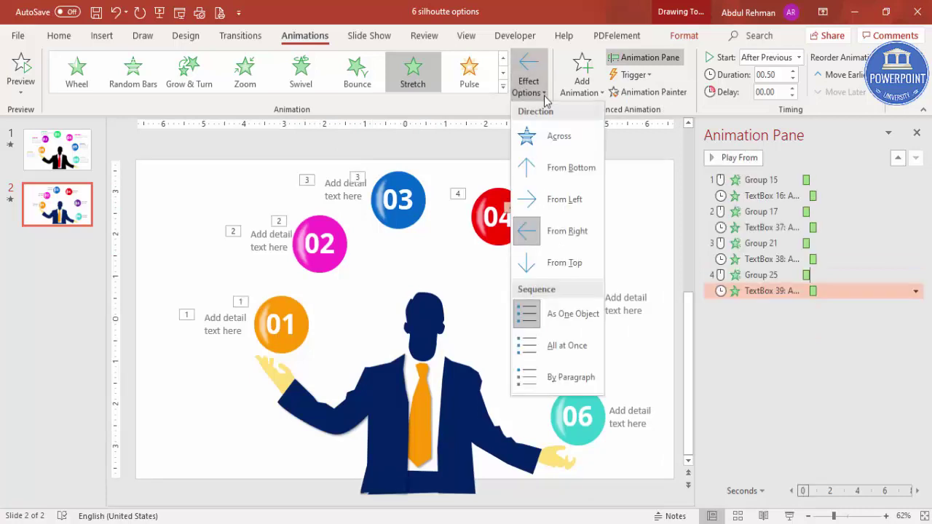
{"action": "left_click", "coordinate": [568, 208]}
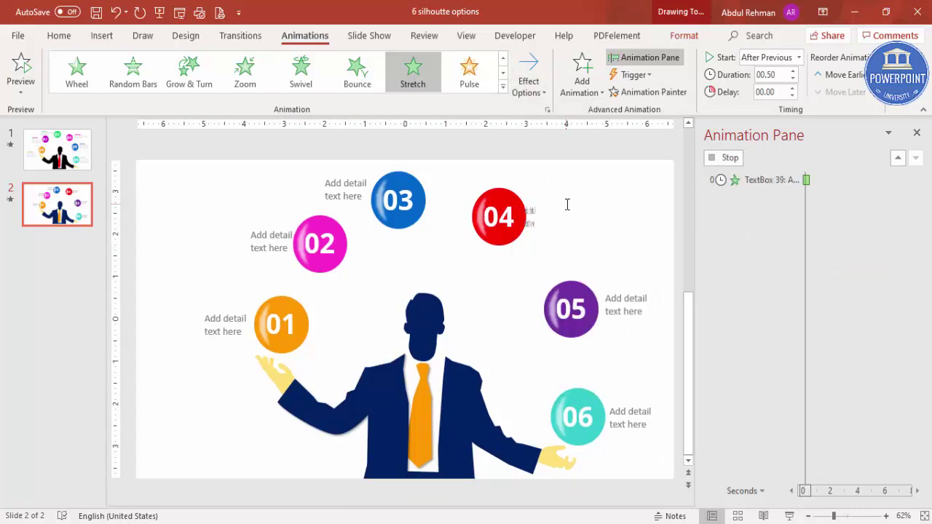
Copy the animations of the 04 circle and its detail text to the 05 circle and its text with Animation Painter.
{"action": "left_click", "coordinate": [513, 193]}
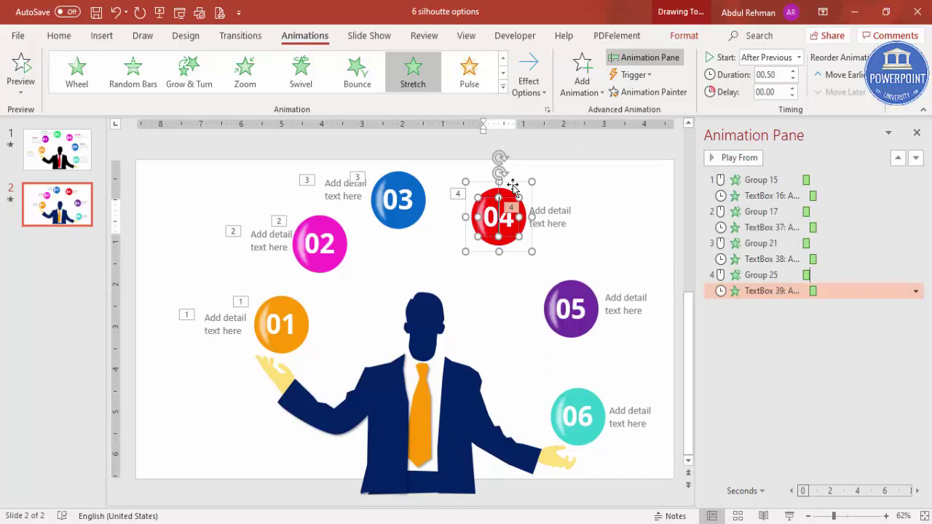
{"action": "left_click", "coordinate": [575, 320]}
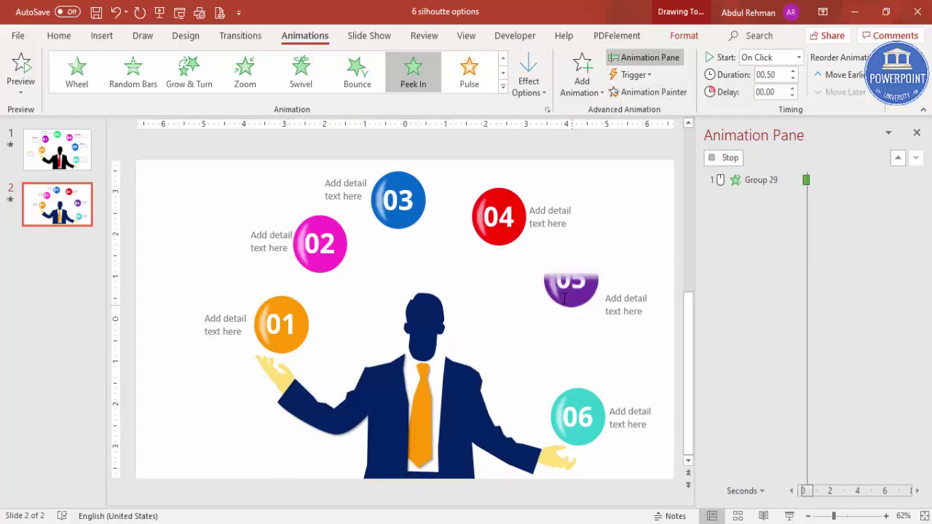
{"action": "left_click", "coordinate": [562, 212]}
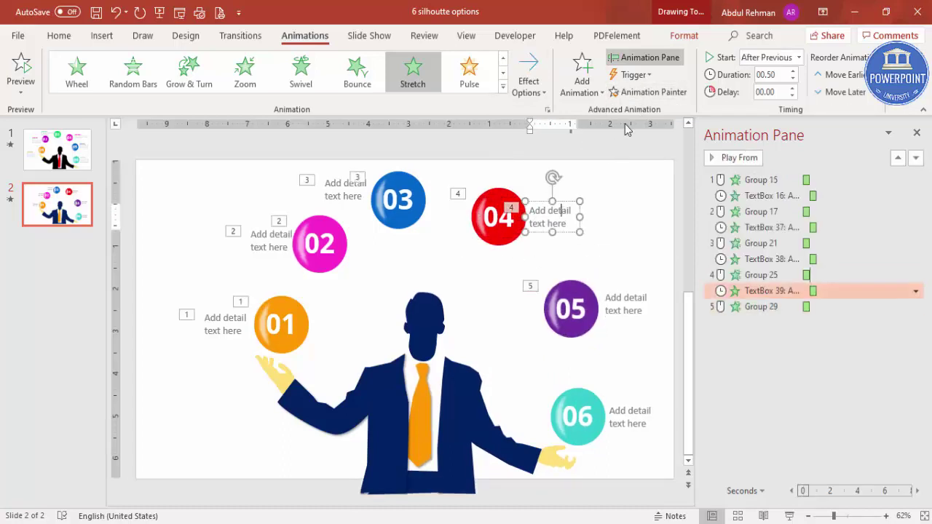
{"action": "left_click", "coordinate": [612, 313]}
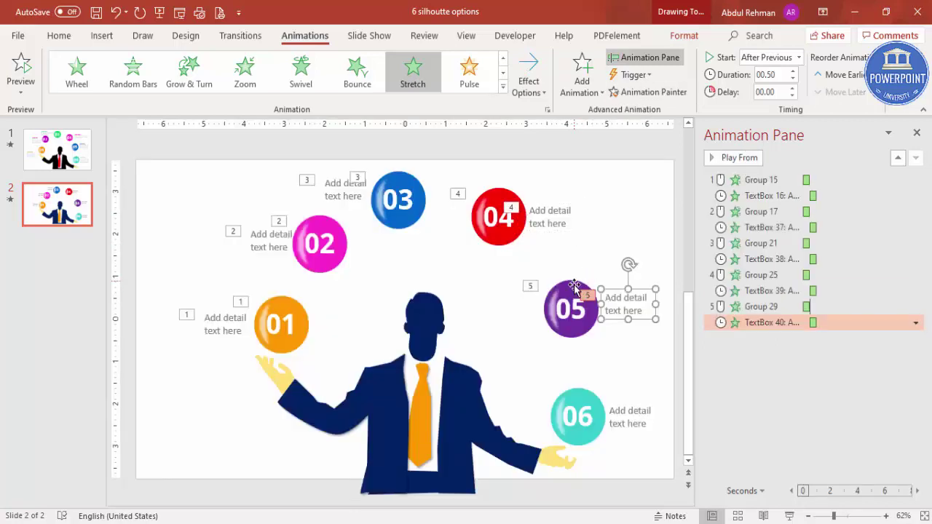
Copy the animations of the 05 circle and its detail text to the 06 circle and its text with Animation Painter.
{"action": "left_click", "coordinate": [575, 288]}
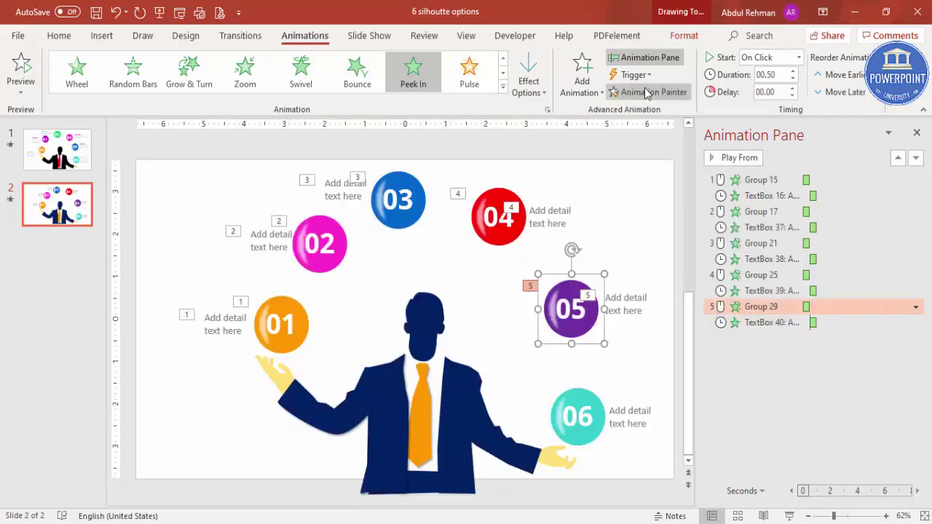
{"action": "left_click", "coordinate": [591, 397]}
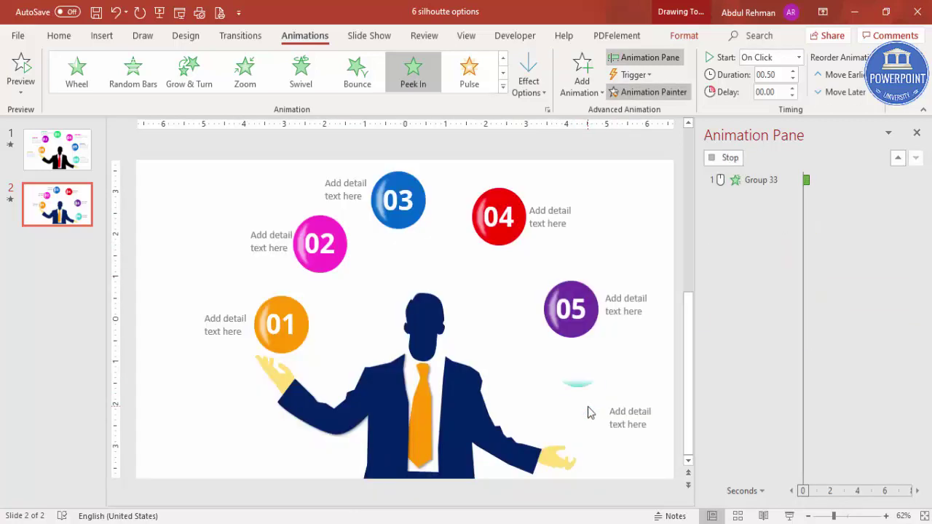
{"action": "left_click", "coordinate": [616, 312]}
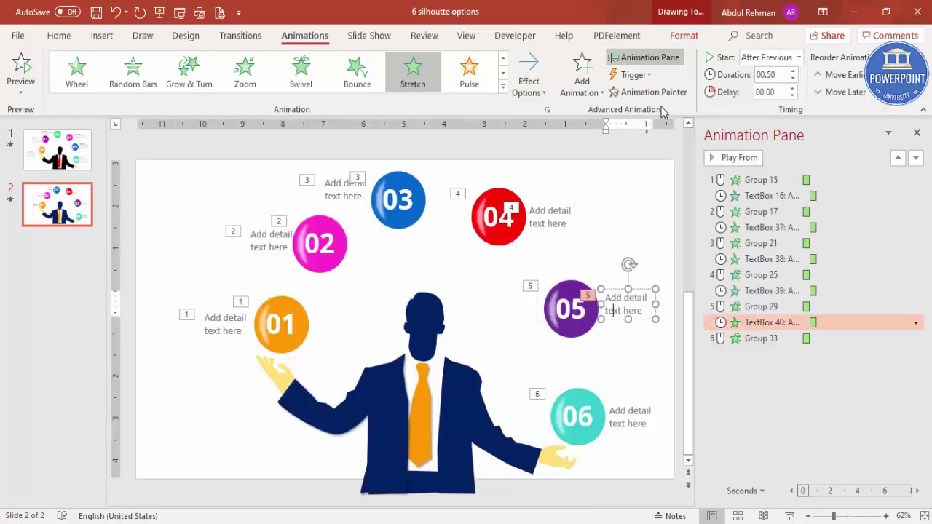
{"action": "left_click", "coordinate": [649, 92]}
{"action": "left_click", "coordinate": [639, 421]}
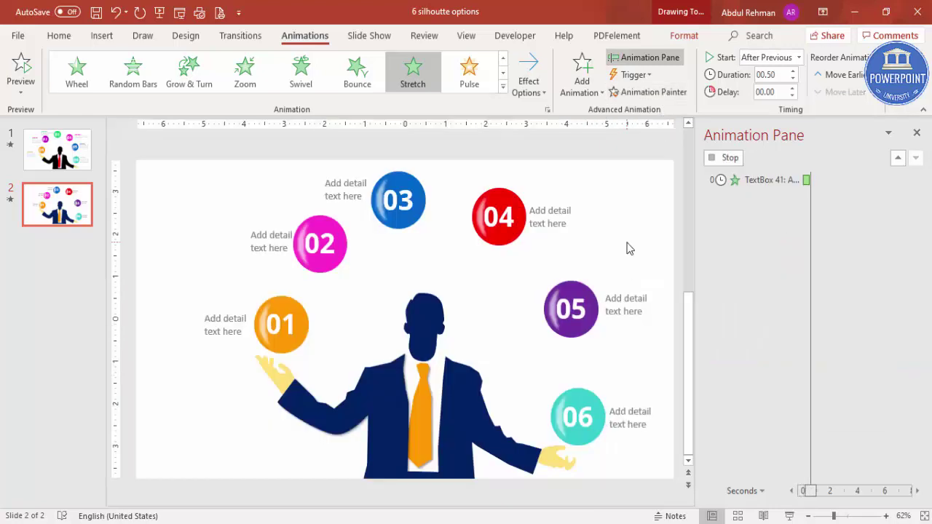
Deselect everything and play all of slide 2's animations to check the sequence.
{"action": "left_click", "coordinate": [654, 207]}
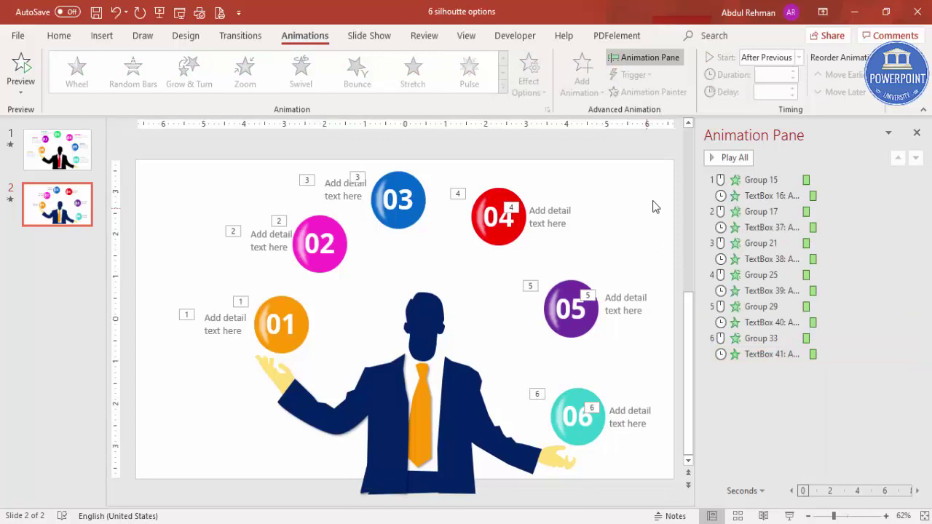
{"action": "left_click", "coordinate": [732, 158]}
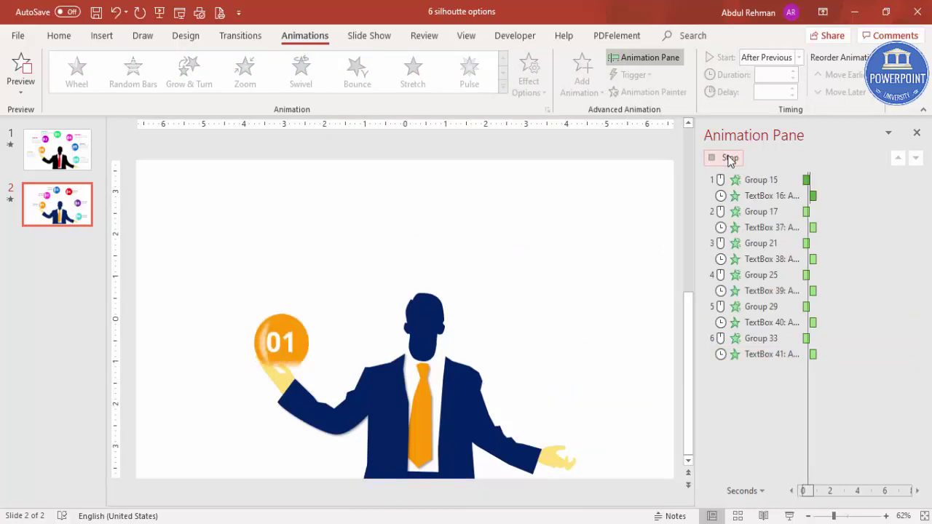